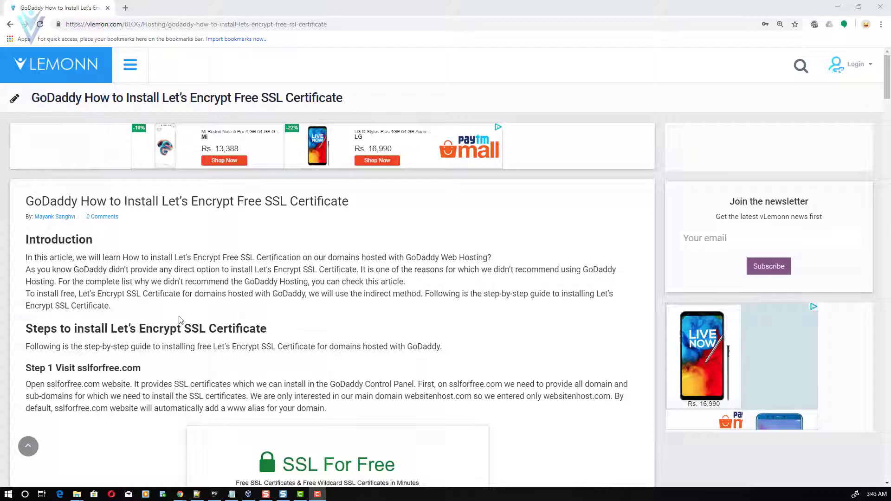
- Load sslforfree.com in a new Chrome tab and select its empty domain field
click(248, 259)
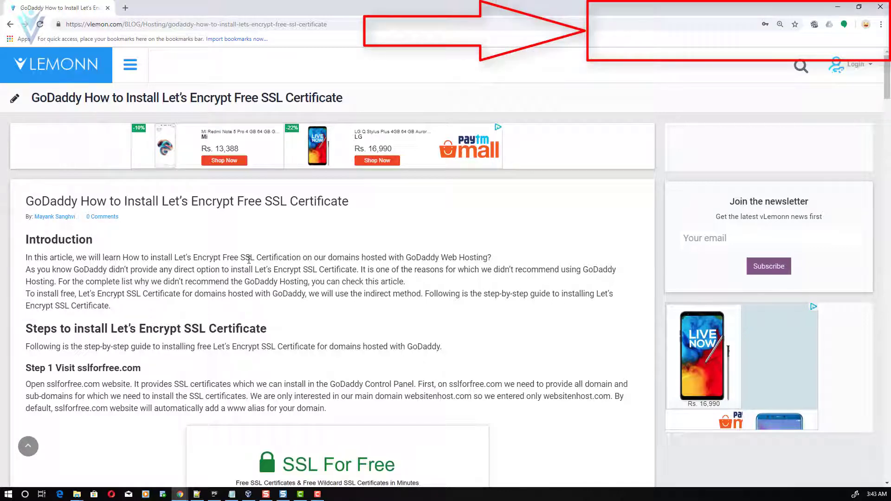
scroll(248, 260, down, 1)
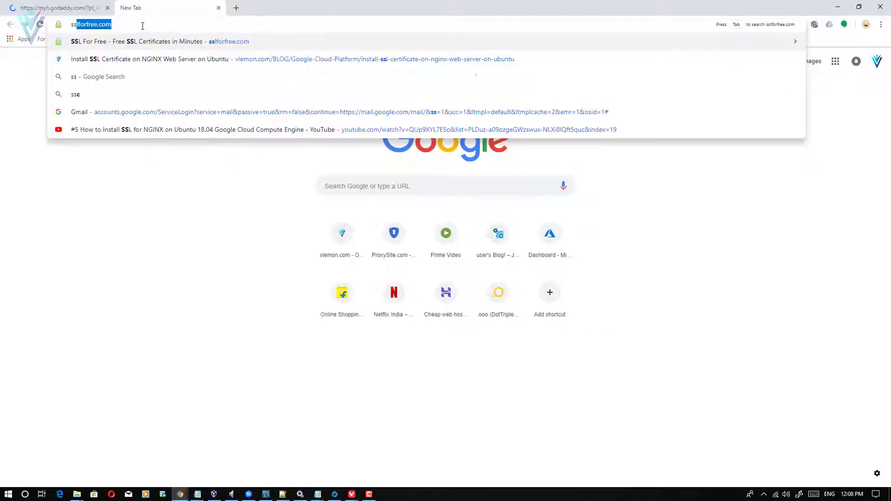
text(l)
key(Right)
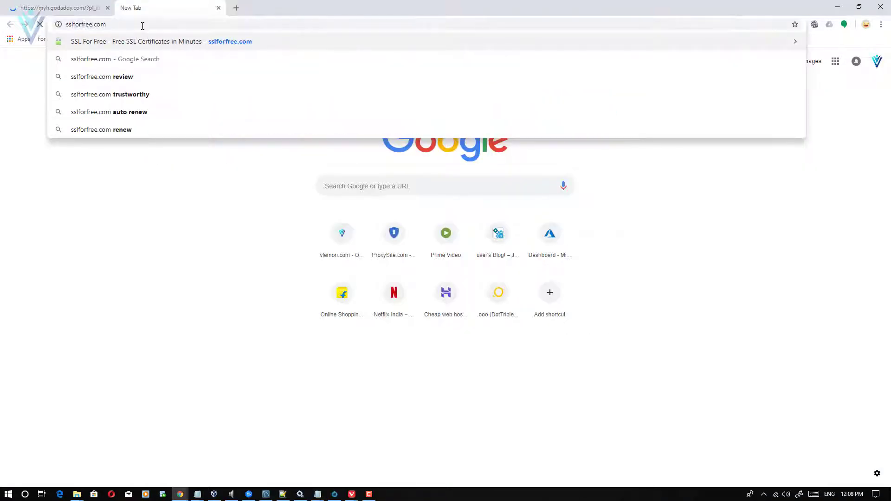
key(Return)
click(378, 182)
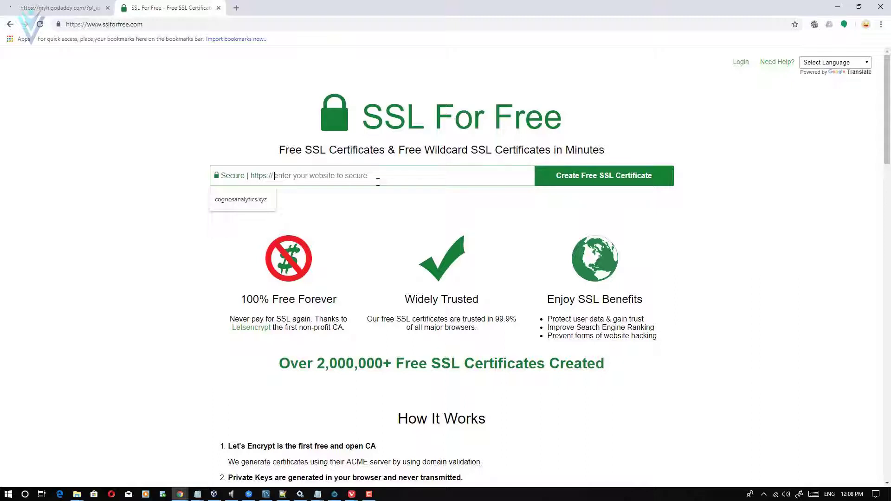
- Enter websitenhost.com and create the free SSL certificate for it
text(we)
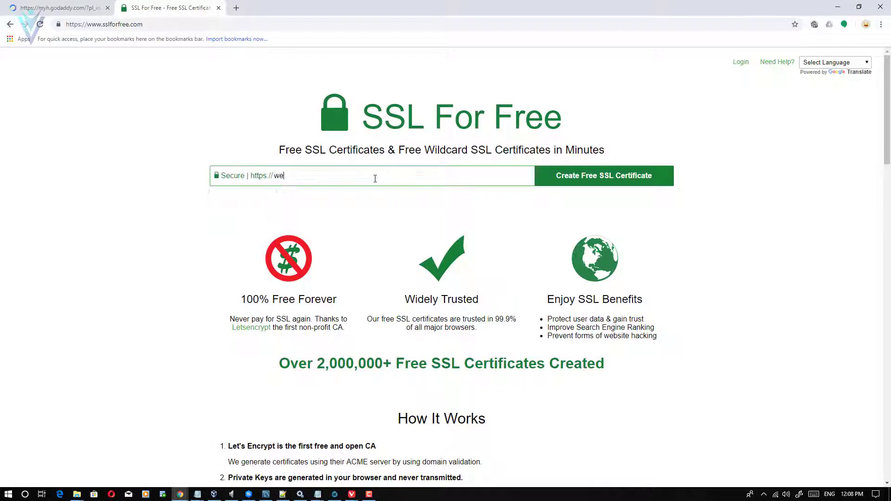
text(bsitenhost.com)
click(625, 185)
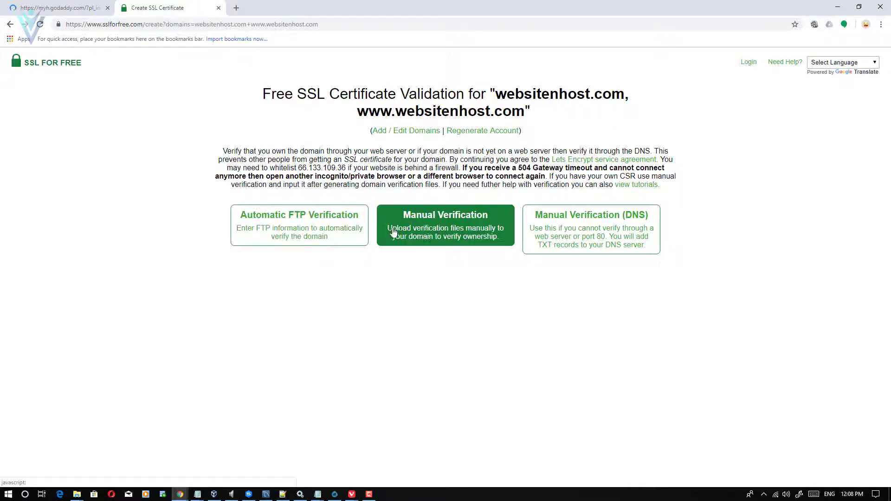
- Choose Manual Verification and generate the verification files for websitenhost.com
click(427, 233)
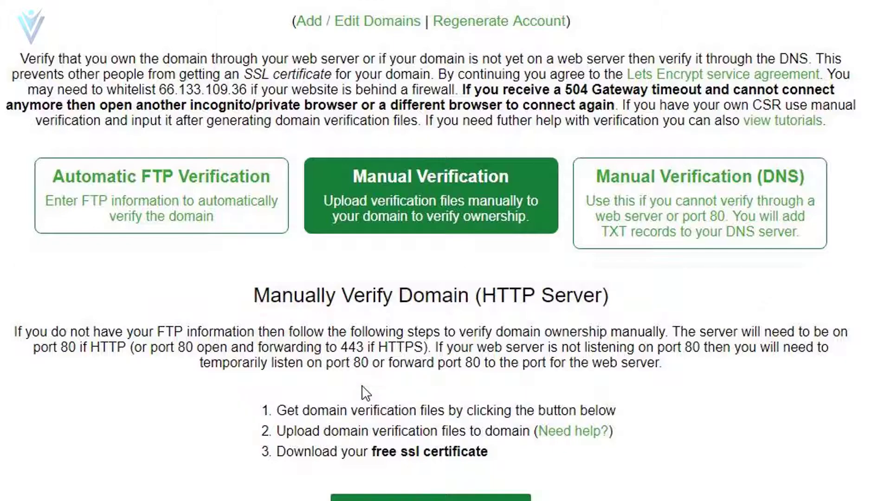
drag(59, 331, 819, 332)
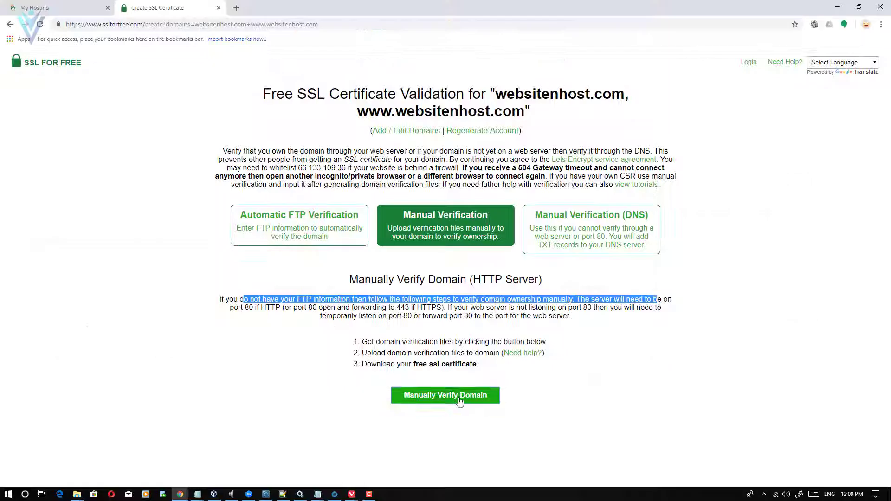
click(445, 499)
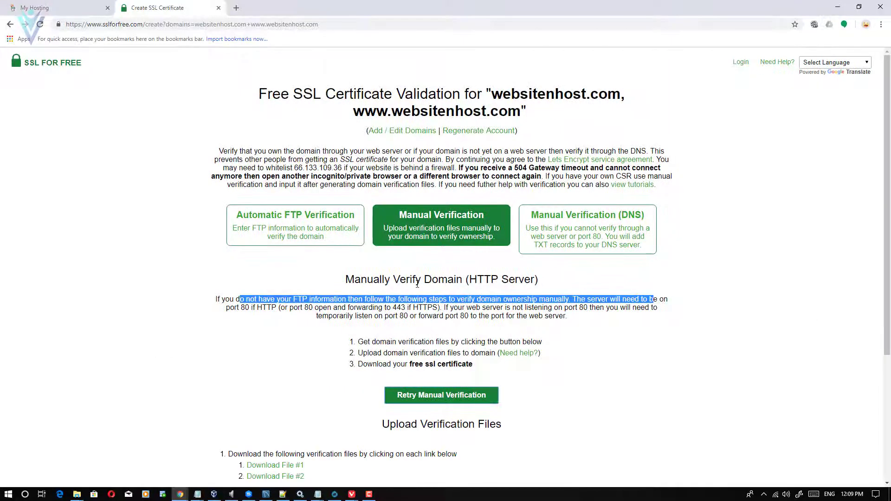
scroll(418, 285, down, 3)
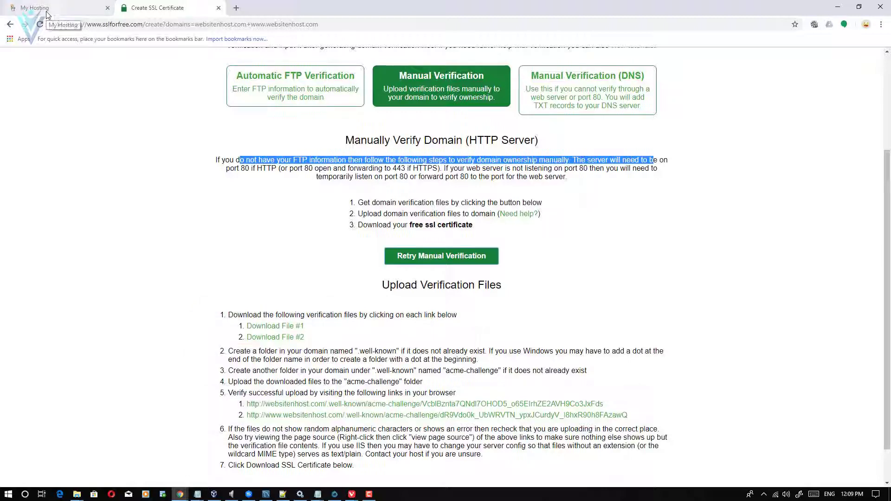
- From GoDaddy's websitenhost.com hosting page, launch cPanel Admin in a new tab
click(46, 11)
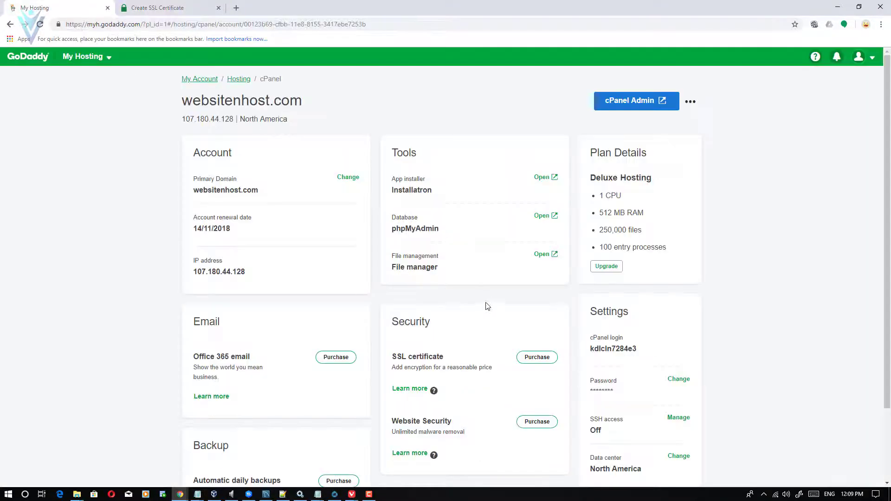
click(648, 107)
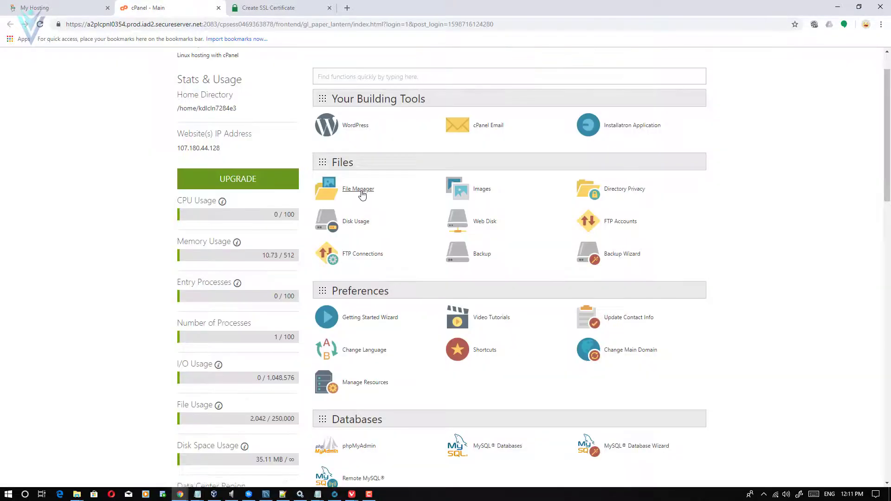
- Open cPanel's File Manager with the Web Root (public_html/www) directory selected
click(362, 193)
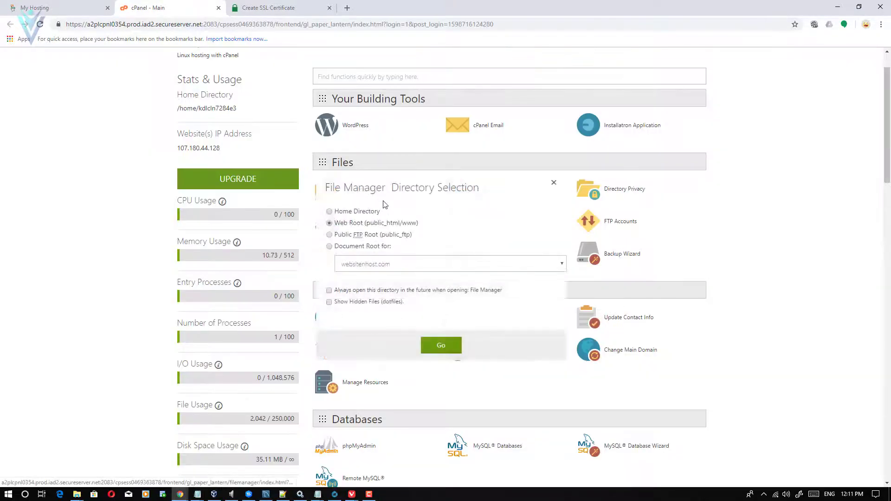
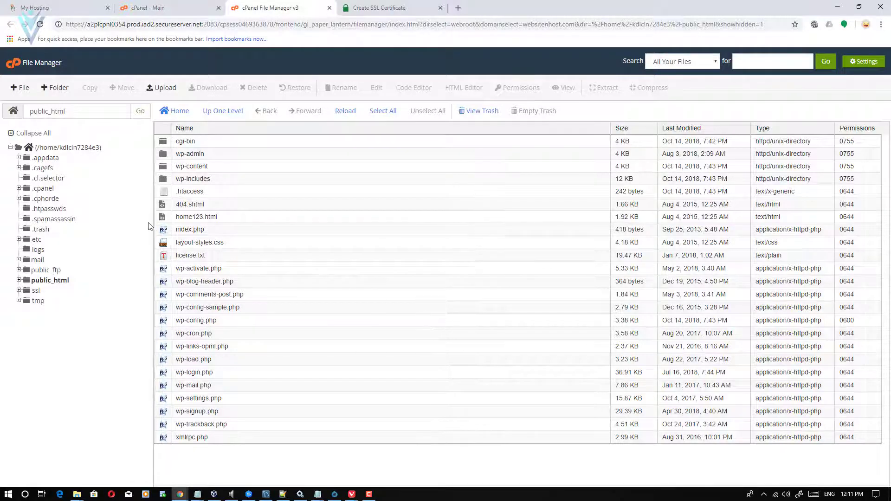
- Create a folder named .well-known in public_html, copying the name from the notes
click(63, 89)
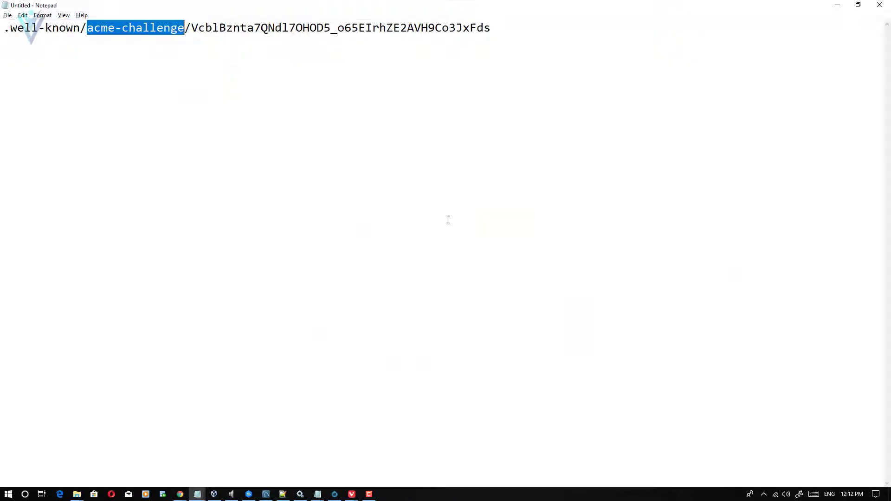
drag(82, 28, 4, 28)
key(ctrl+c)
key(alt+Tab)
key(ctrl+v)
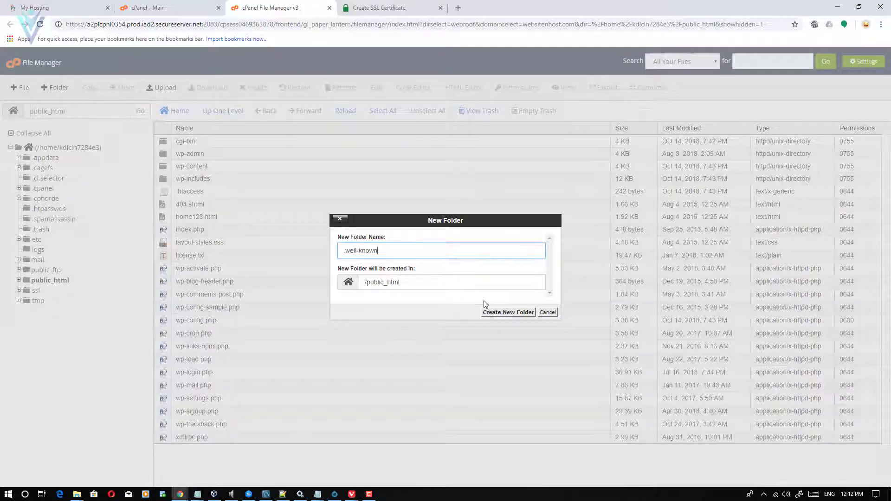
click(509, 312)
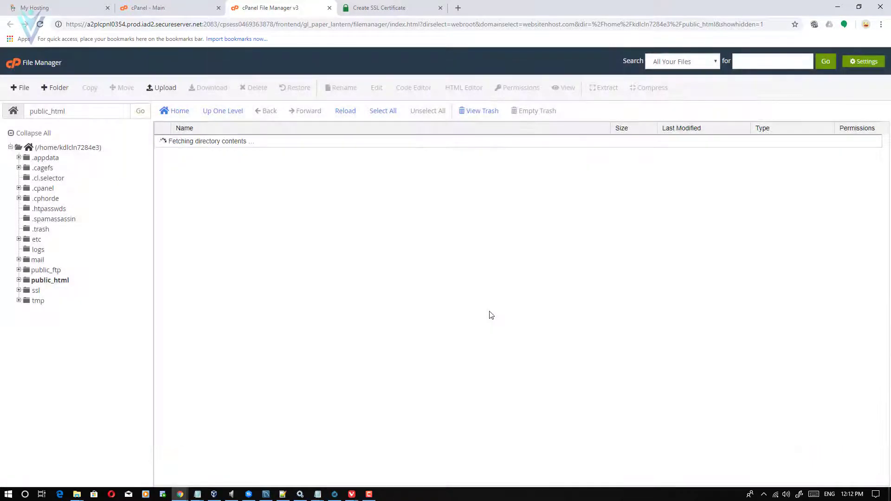
- Inside .well-known, create an acme-challenge folder and open it
double_click(163, 144)
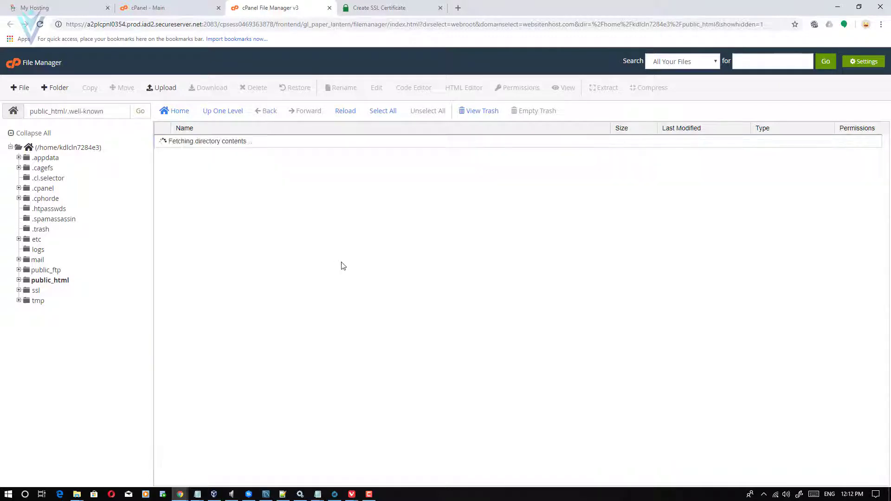
key(alt+Tab)
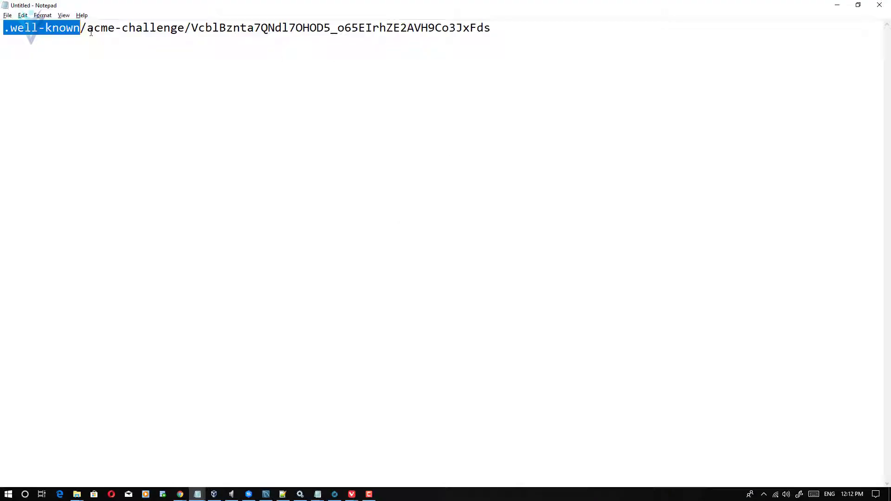
drag(91, 32, 180, 36)
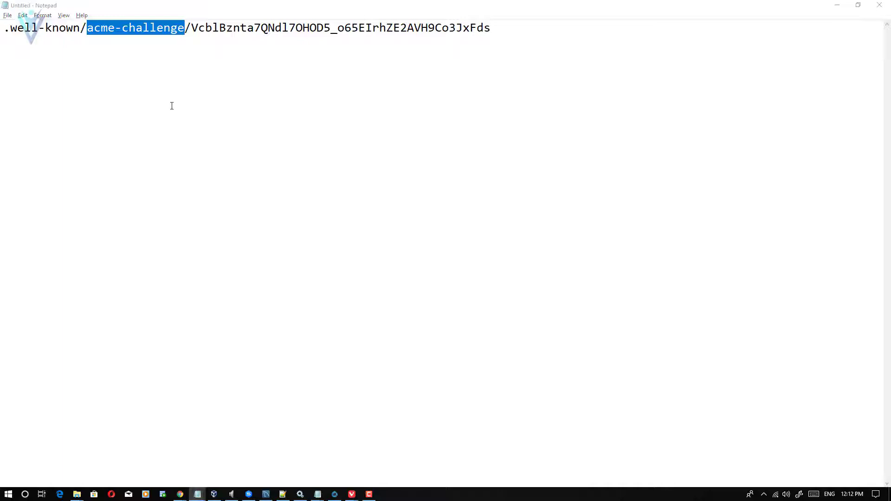
key(alt+Tab)
key(Return)
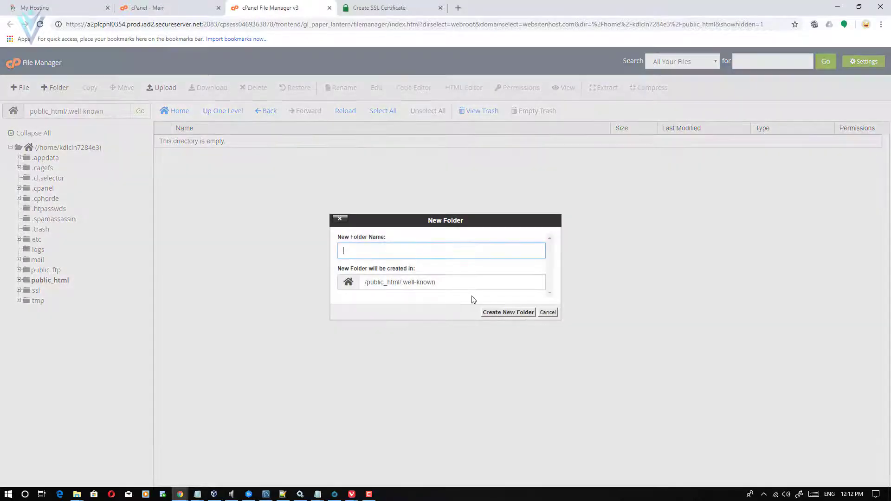
key(ctrl+v)
click(493, 312)
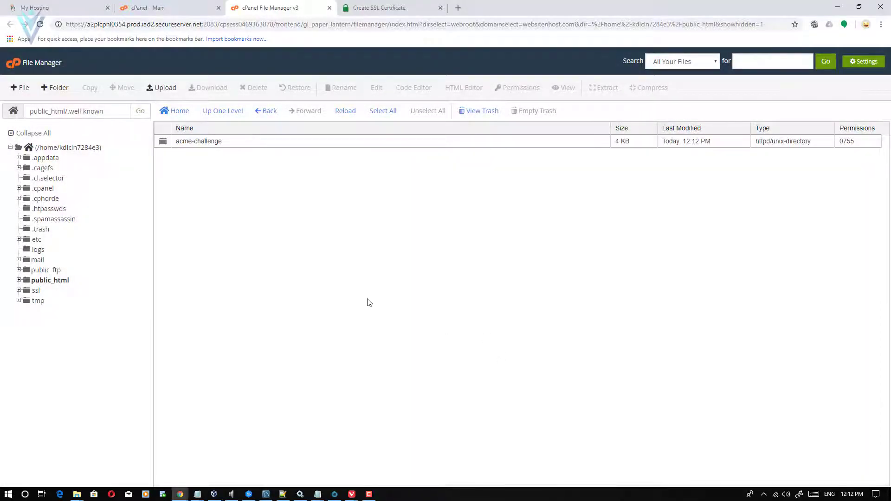
double_click(168, 142)
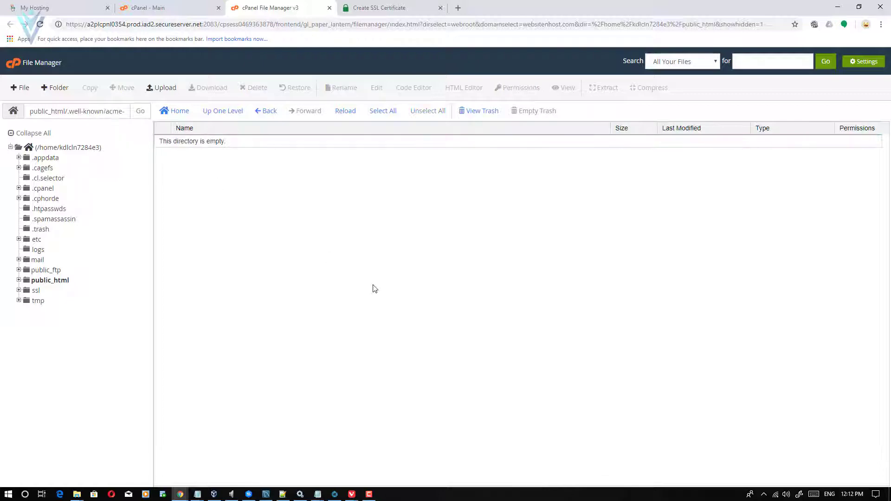
key(alt+Tab)
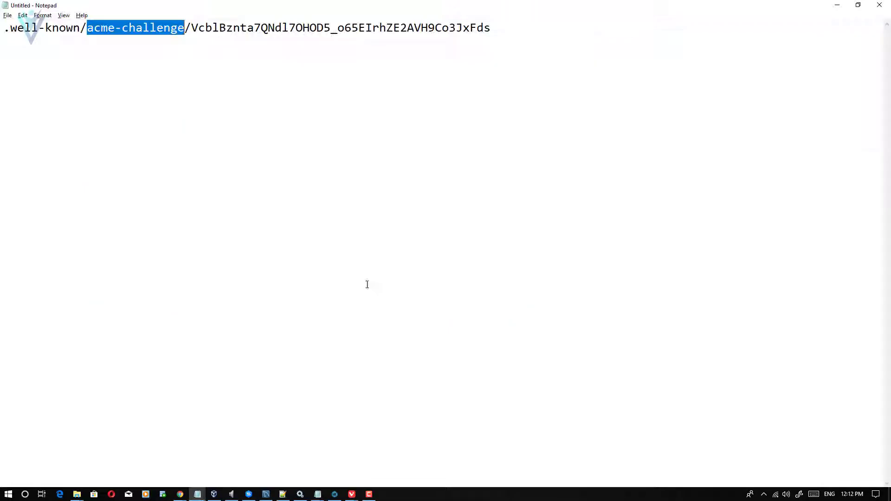
click(342, 277)
key(alt+Tab)
- Save SSL For Free verification files #1 and #2 to C:\vLemonBkp and show them in Explorer
click(379, 8)
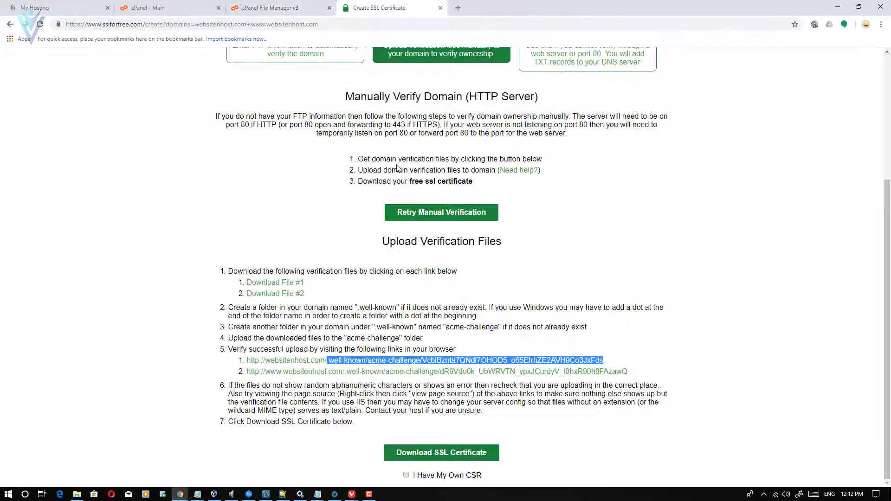
click(278, 282)
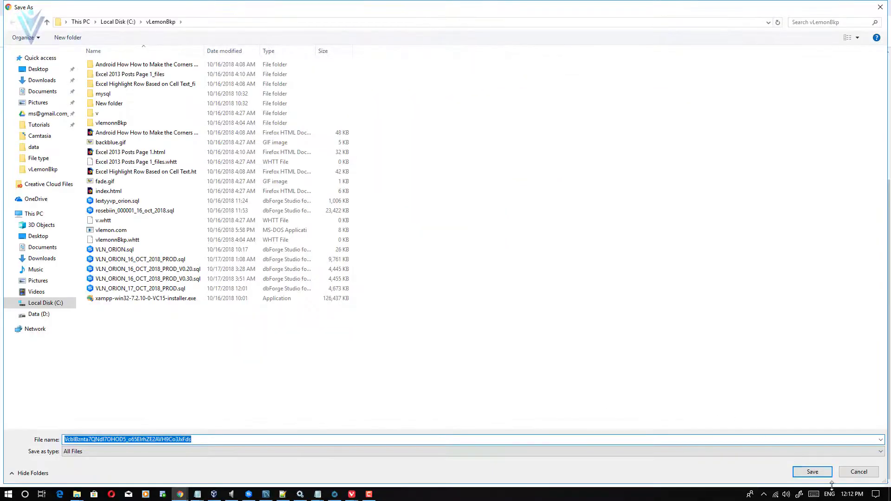
click(791, 469)
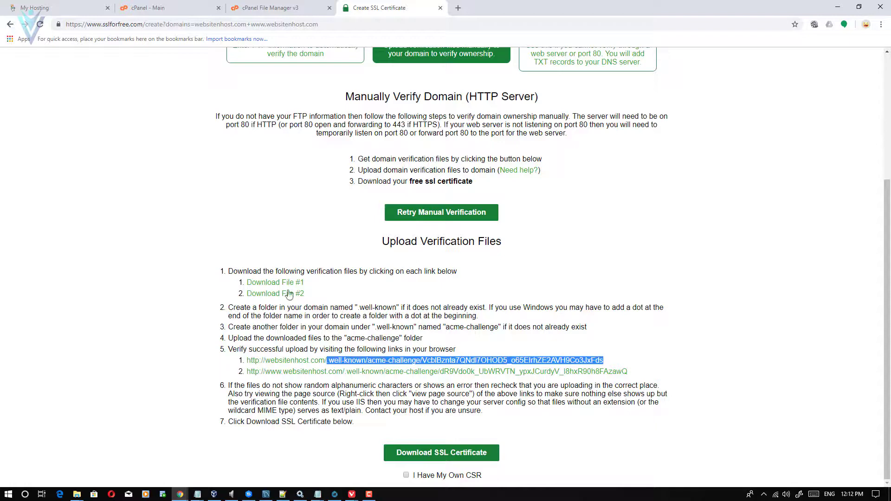
click(290, 294)
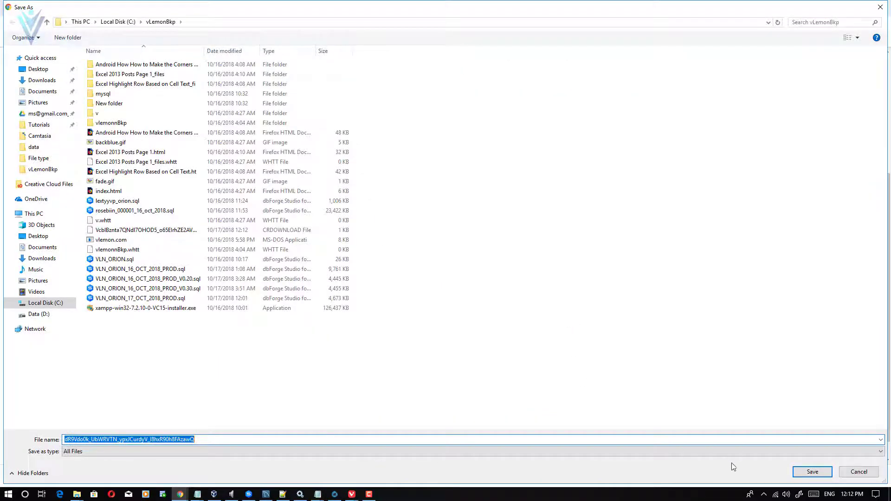
click(791, 471)
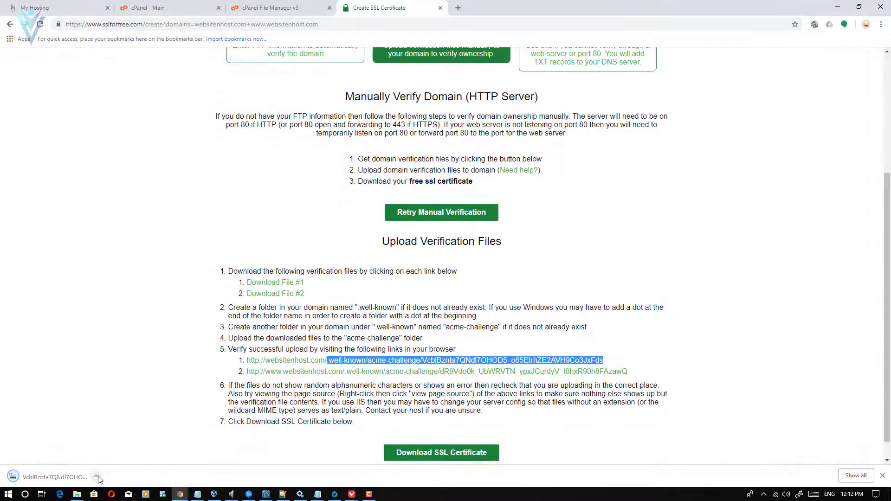
click(96, 476)
click(120, 445)
click(271, 281)
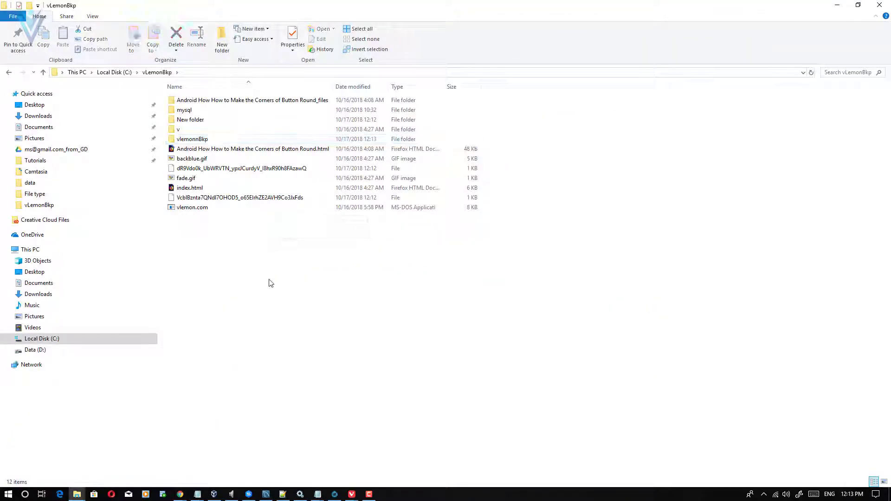
key(alt+Tab)
click(290, 8)
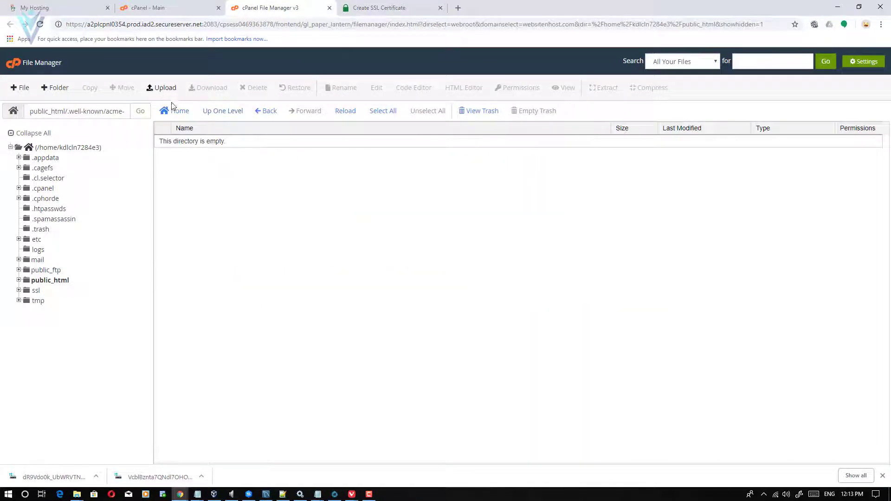
- Upload the first verification file from C:\vLemonBkp into acme-challenge
click(153, 87)
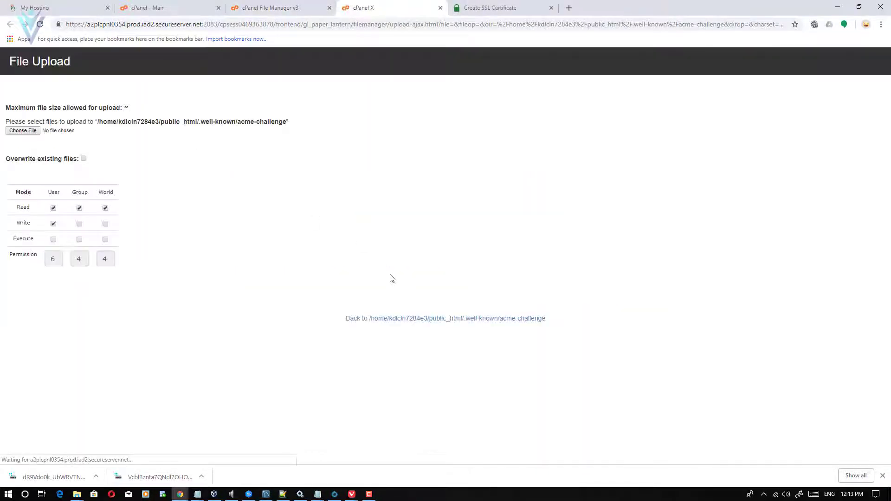
click(23, 130)
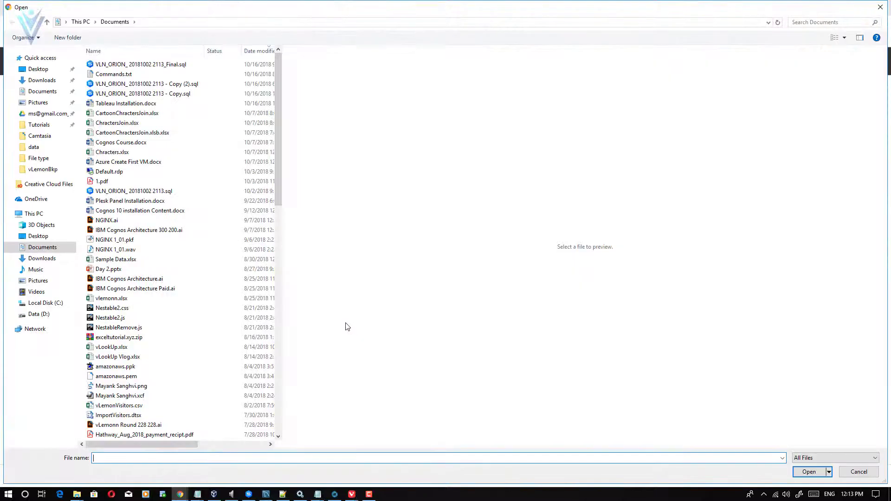
key(alt+Tab)
click(284, 72)
key(ctrl+c)
key(alt+Tab)
key(ctrl+v)
key(Return)
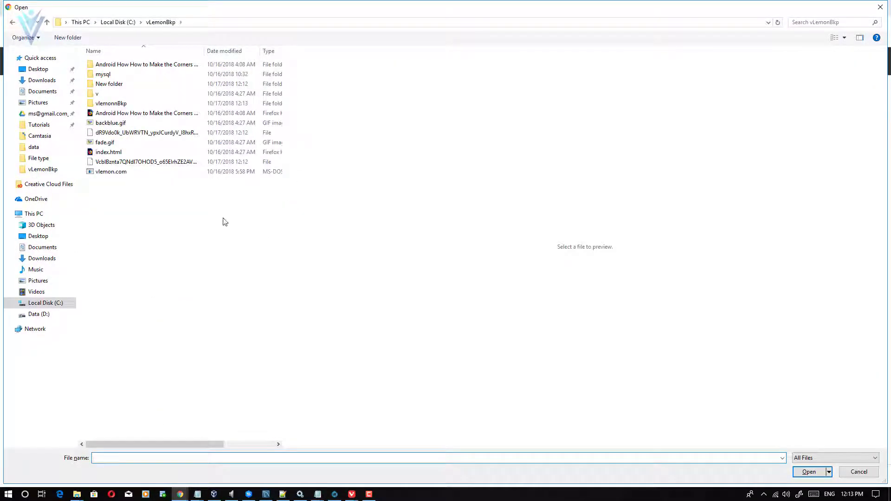
double_click(148, 134)
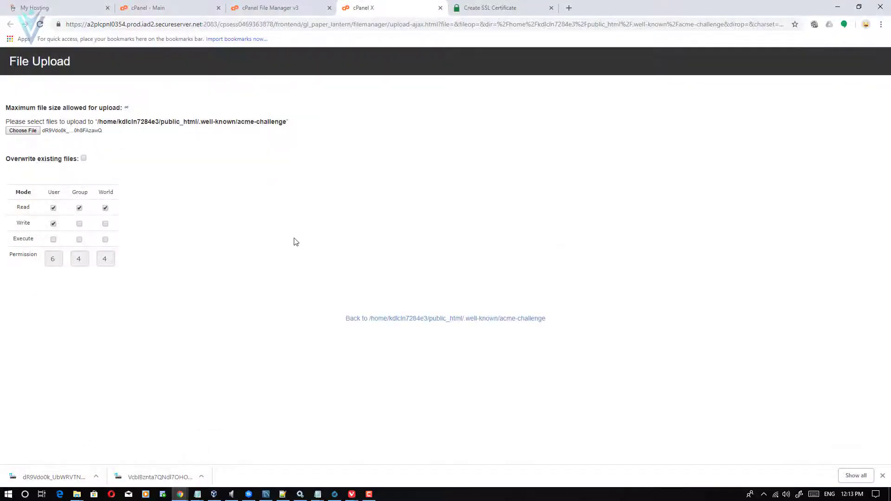
- Upload the second verification file and reload the listing to see both 87-byte files
click(37, 132)
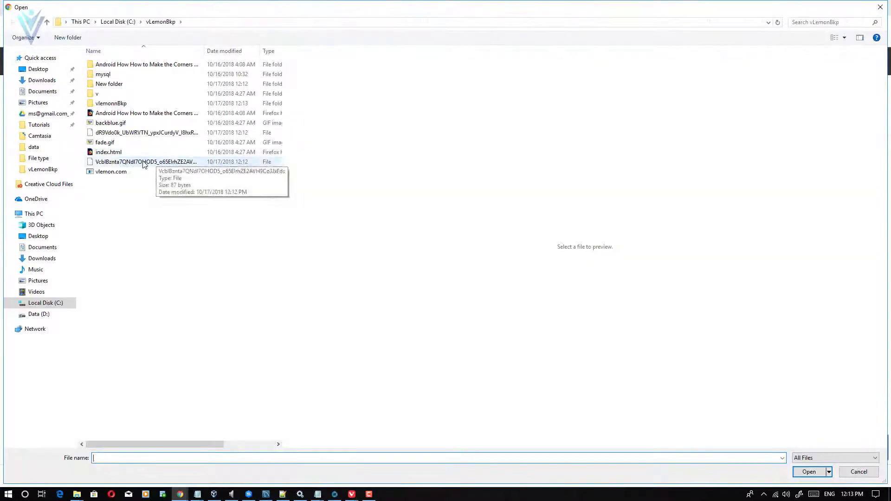
double_click(143, 162)
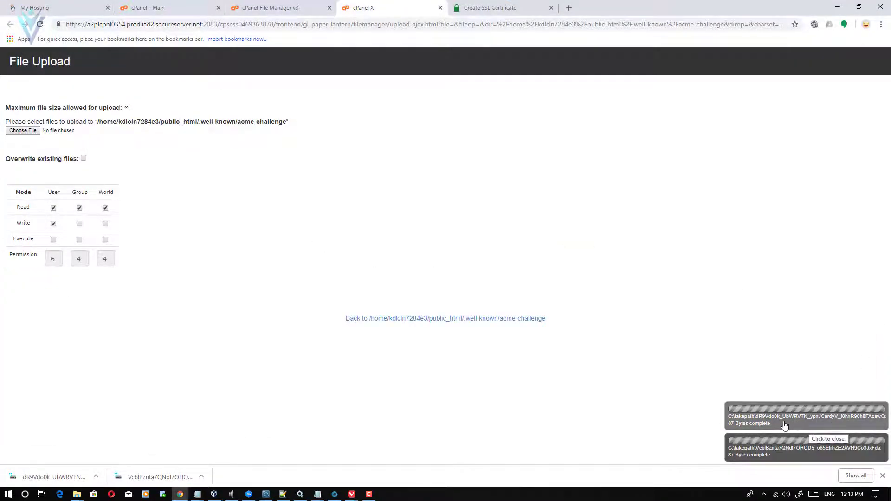
click(271, 7)
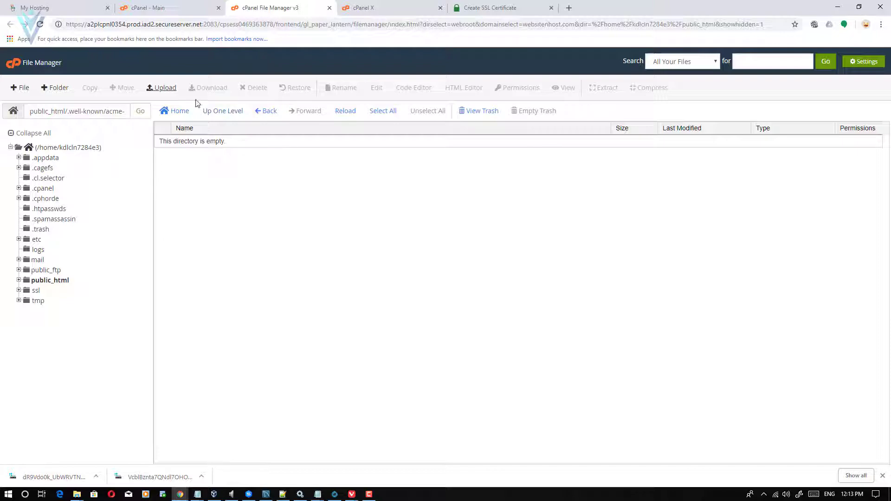
click(347, 112)
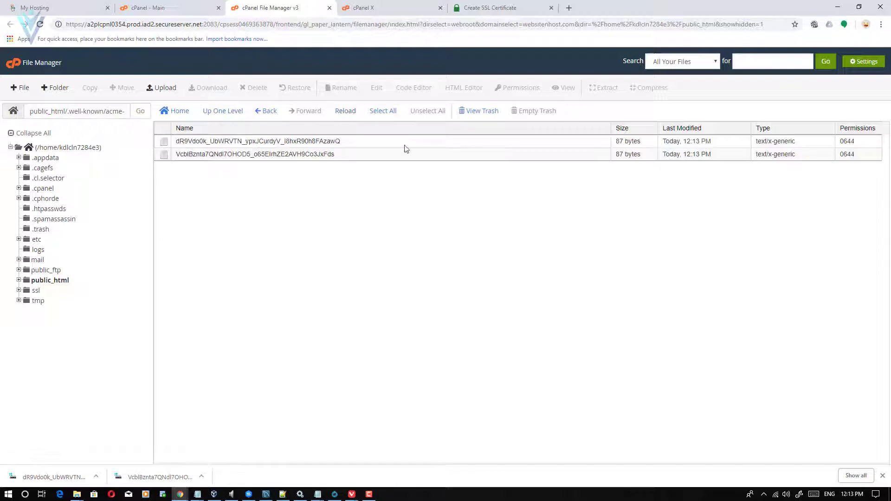
click(490, 8)
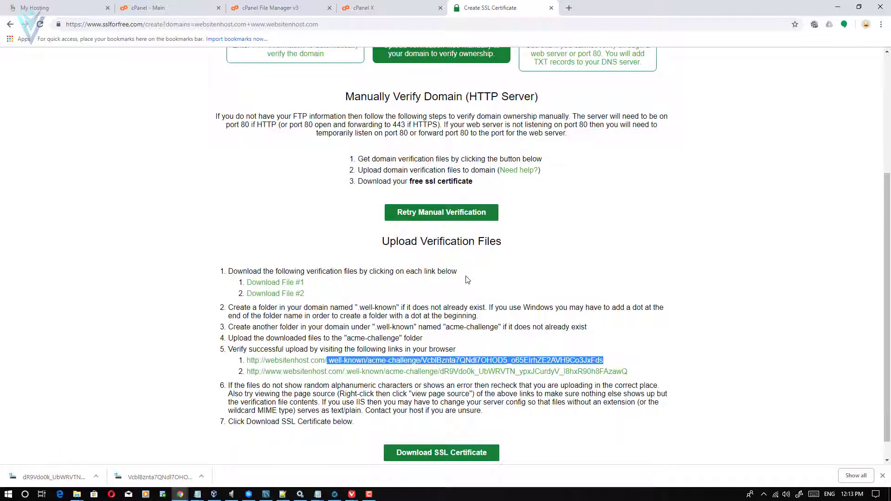
scroll(464, 278, down, 1)
right_click(394, 338)
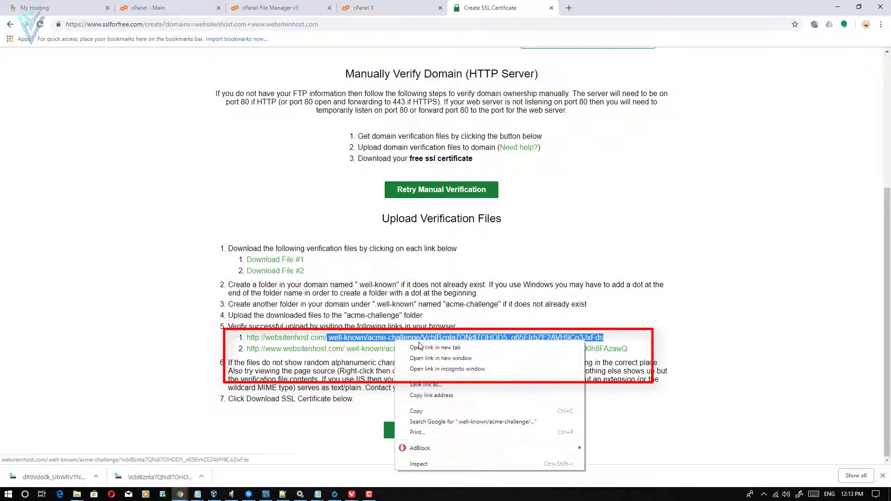
click(415, 346)
right_click(424, 349)
click(460, 355)
click(624, 7)
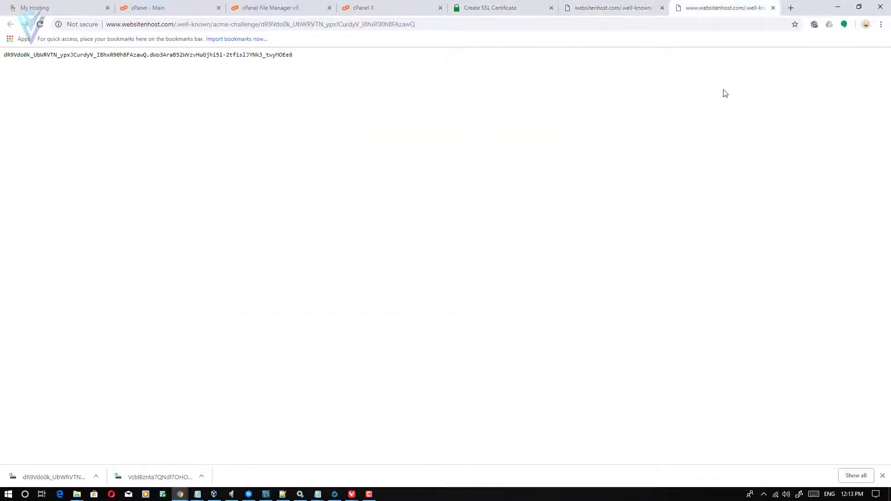
click(661, 9)
click(661, 8)
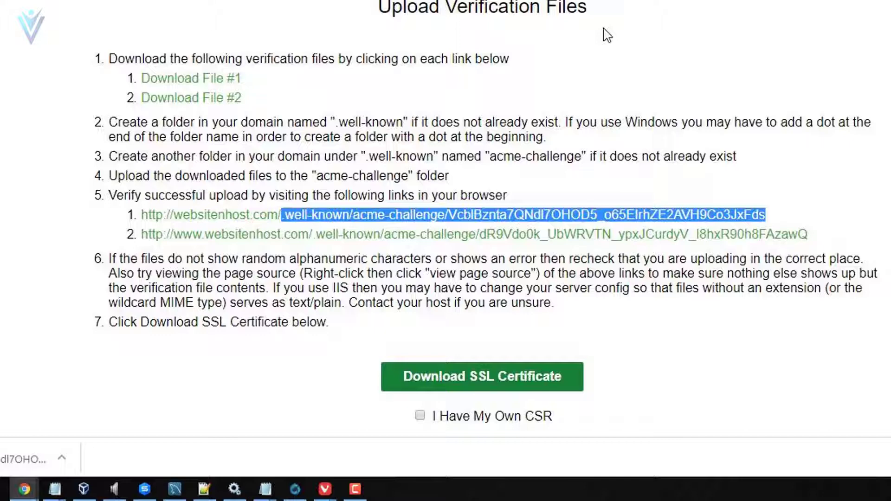
- From the cPanel home page's Security section, reach SSL/TLS Certificate Signing Requests
click(392, 9)
click(315, 8)
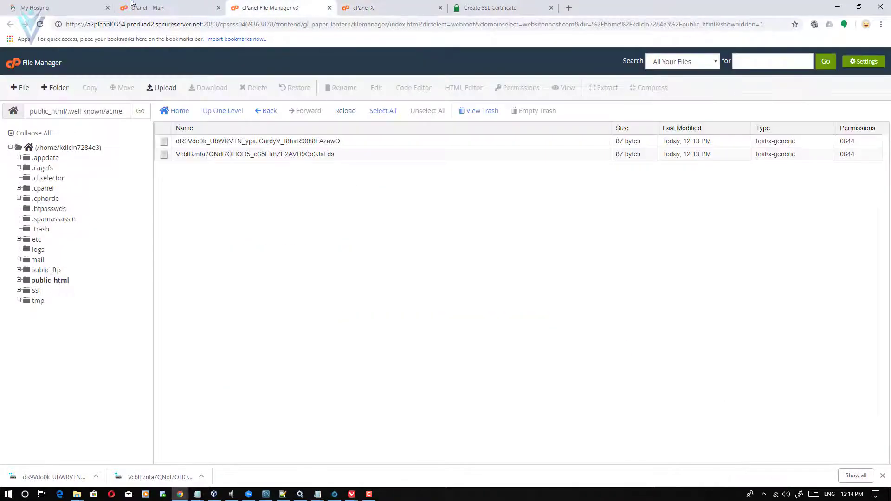
click(131, 4)
scroll(457, 344, down, 8)
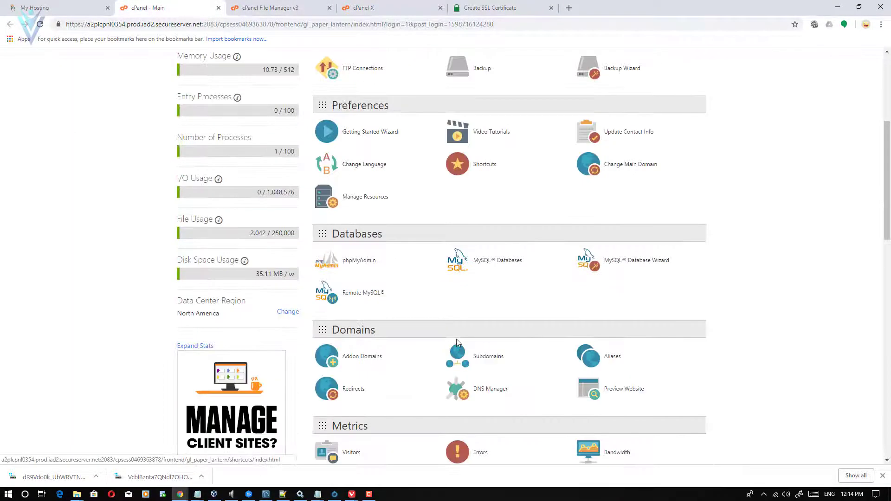
scroll(457, 343, down, 5)
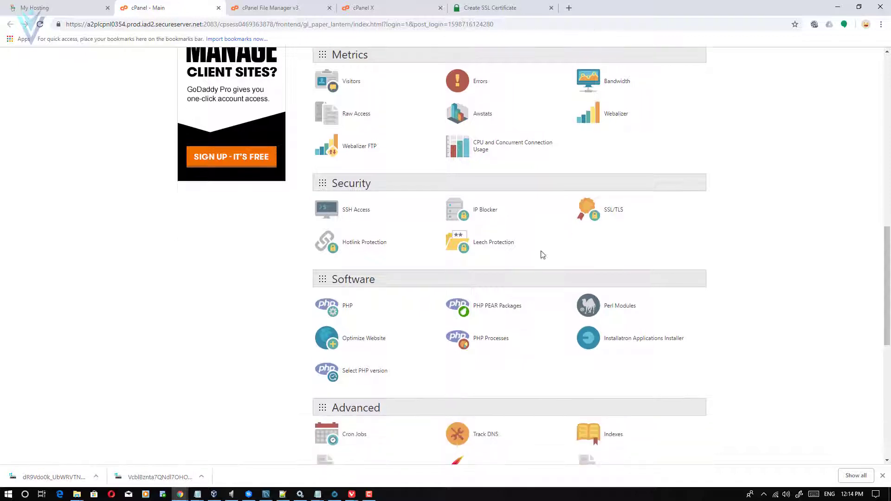
click(609, 213)
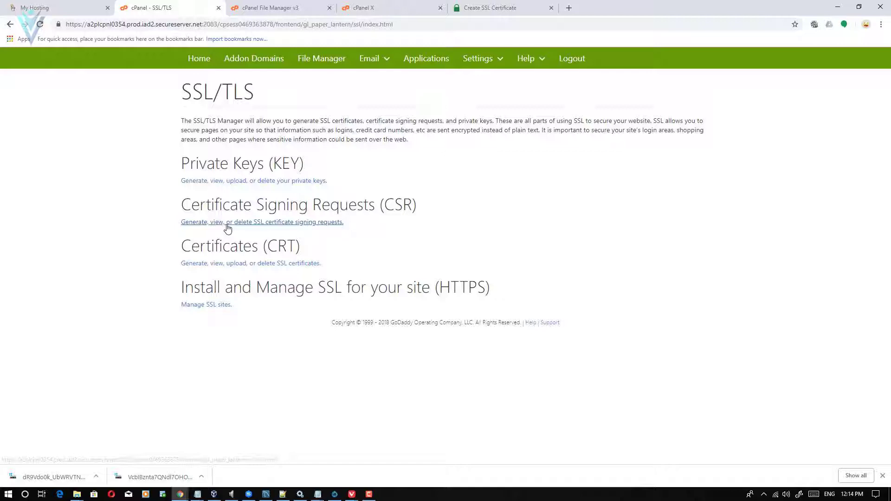
click(228, 223)
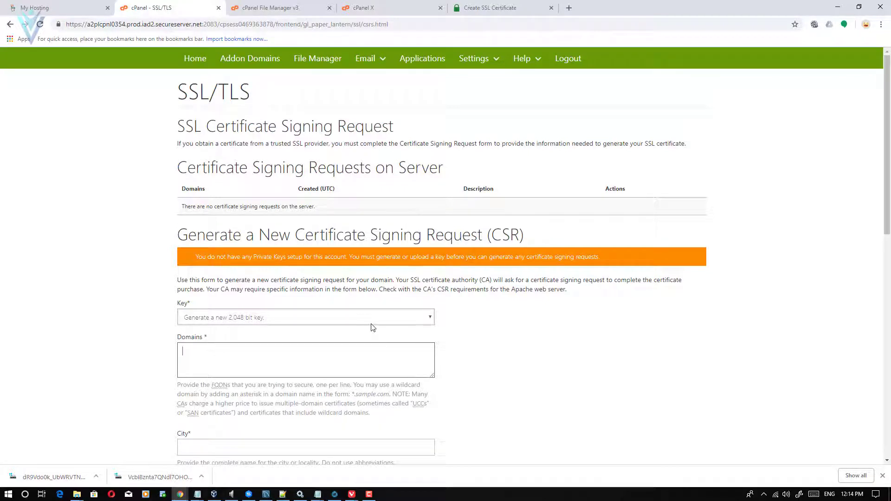
drag(304, 168, 456, 159)
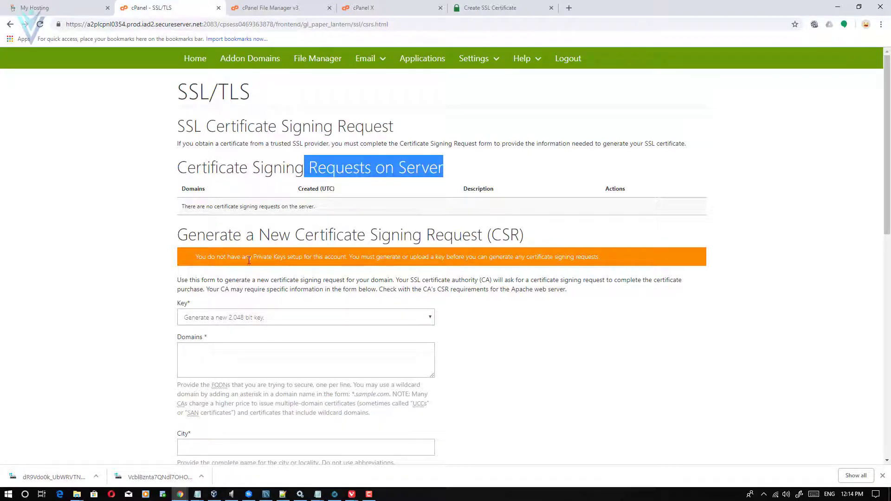
drag(245, 257, 376, 255)
scroll(377, 256, down, 2)
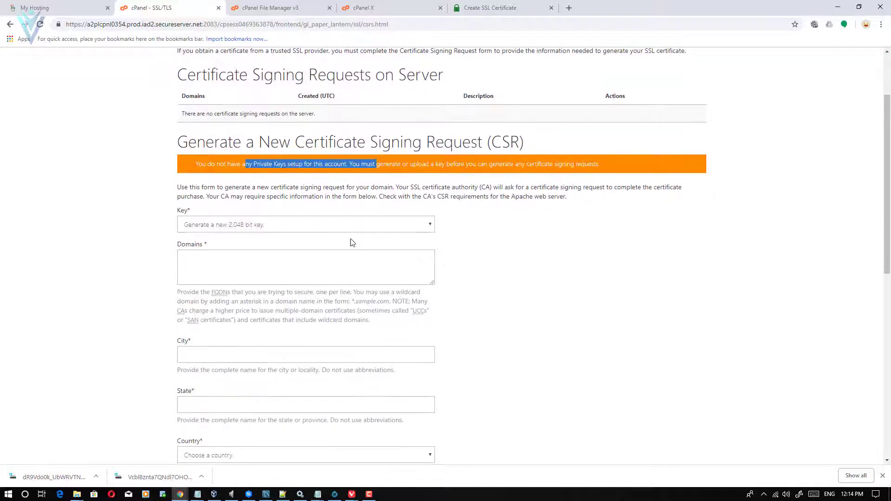
click(335, 224)
click(335, 224)
click(310, 265)
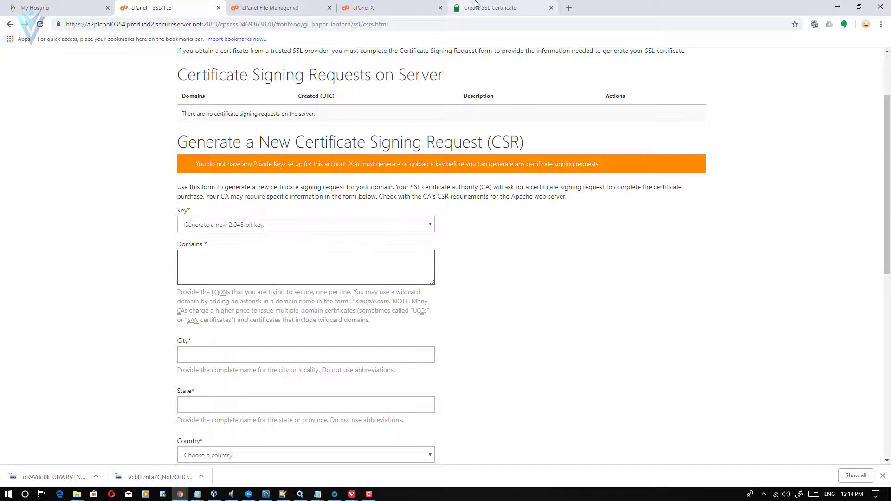
click(490, 8)
drag(492, 92, 620, 96)
key(ctrl+c)
click(176, 4)
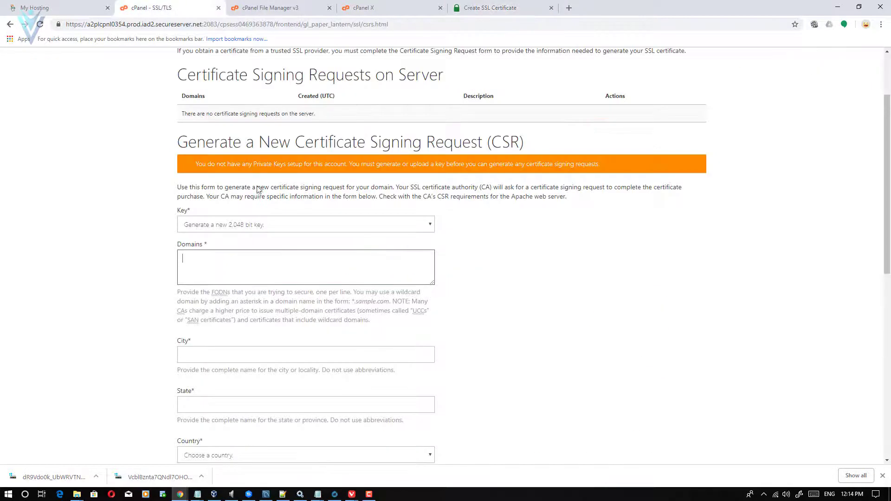
key(ctrl+v)
click(487, 8)
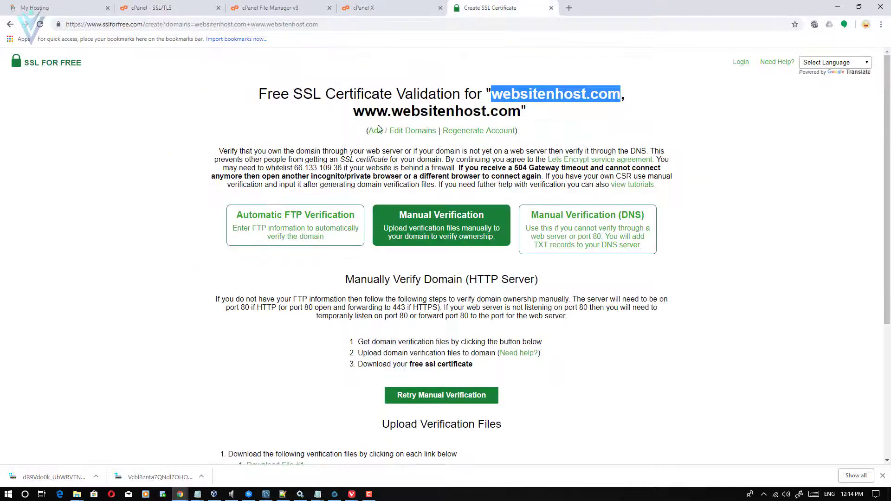
drag(355, 111, 523, 111)
key(ctrl+c)
click(181, 6)
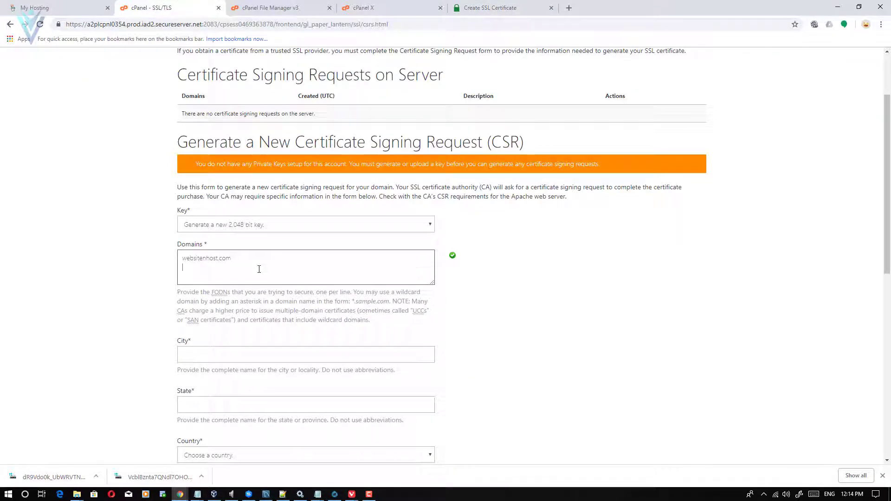
key(ctrl+v)
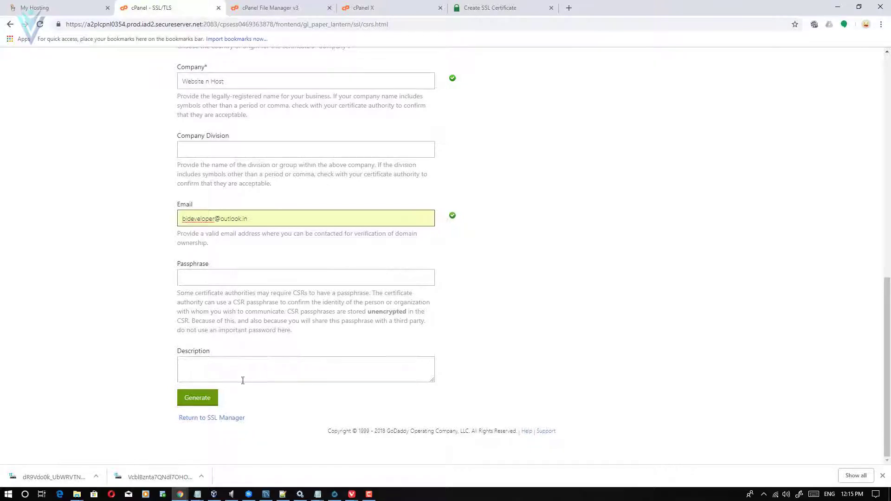
- Generate the CSR and copy its encoded block
click(199, 399)
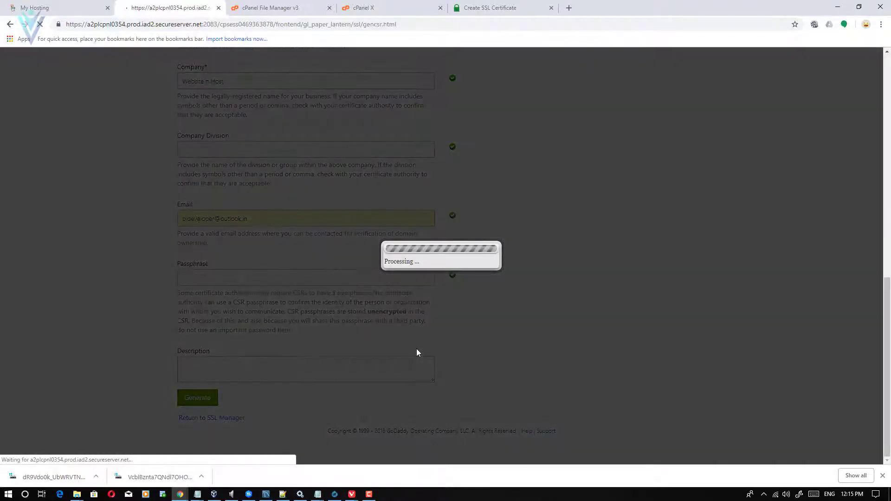
scroll(392, 343, down, 2)
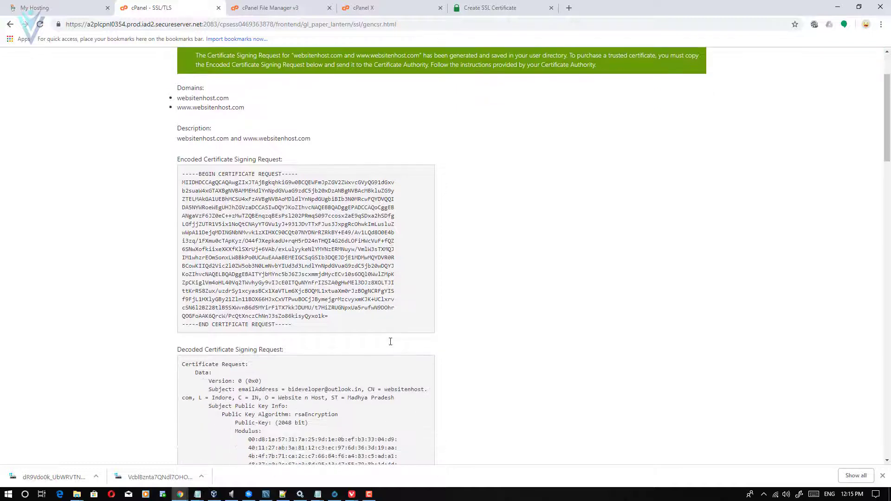
scroll(390, 342, up, 1)
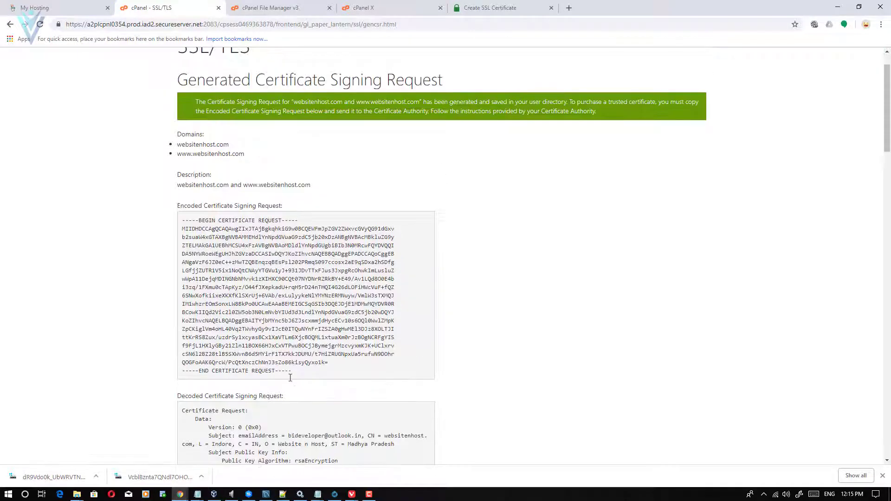
drag(299, 378, 175, 226)
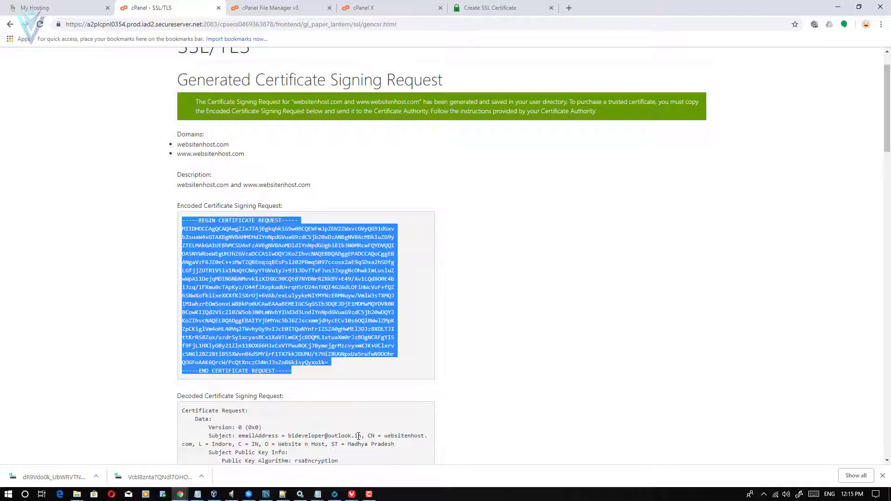
key(Return)
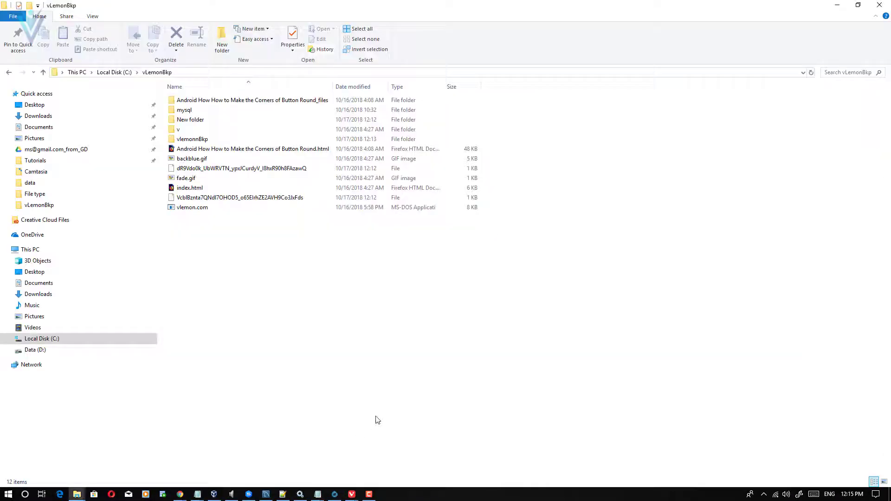
key(alt+Tab)
click(490, 8)
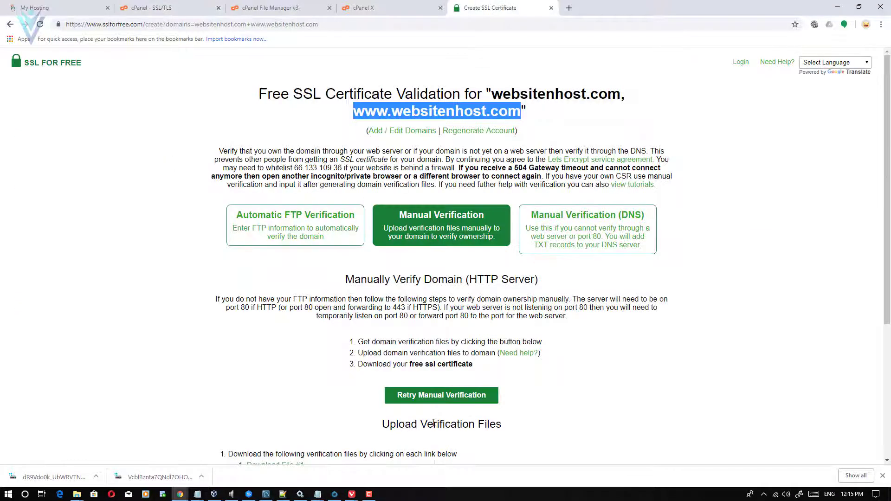
- Choose I Have My Own CSR, paste the cPanel CSR and generate the websitenhost.com certificate
scroll(434, 420, down, 5)
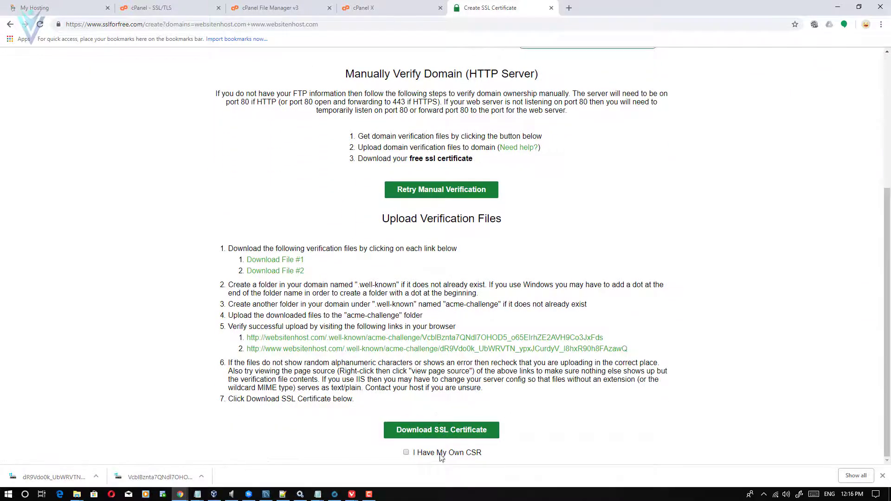
click(406, 452)
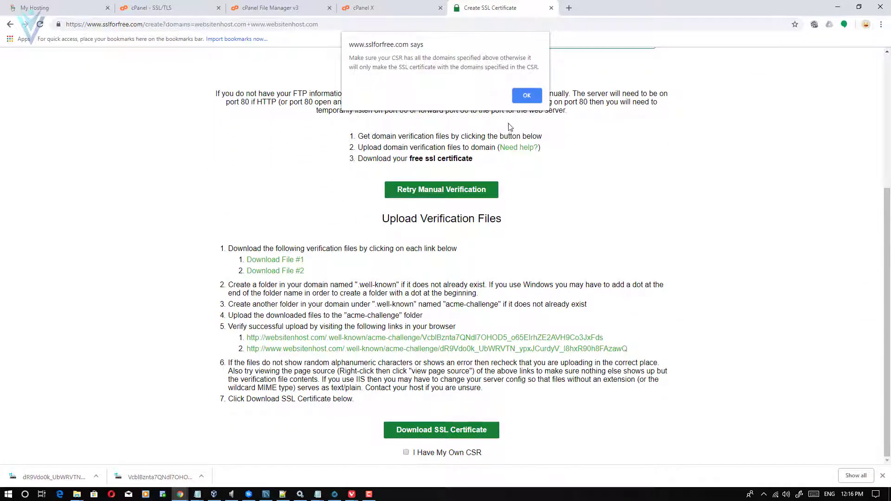
click(521, 104)
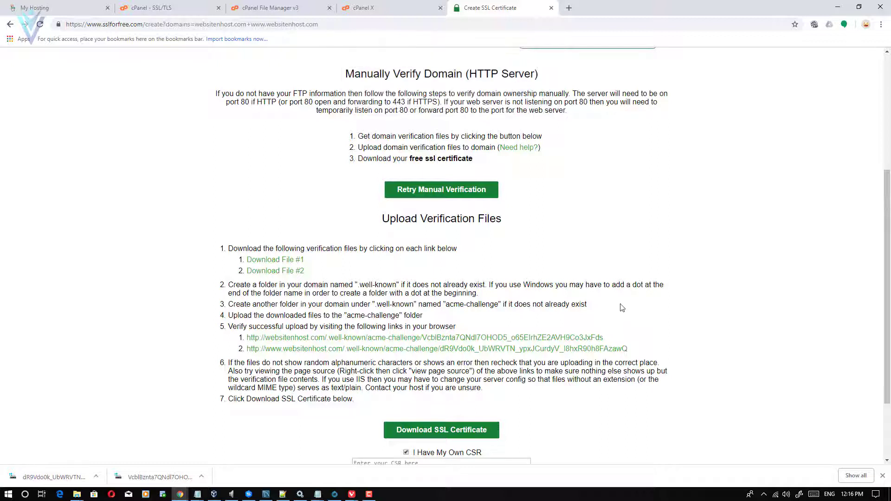
scroll(620, 310, down, 2)
click(416, 419)
key(ctrl+v)
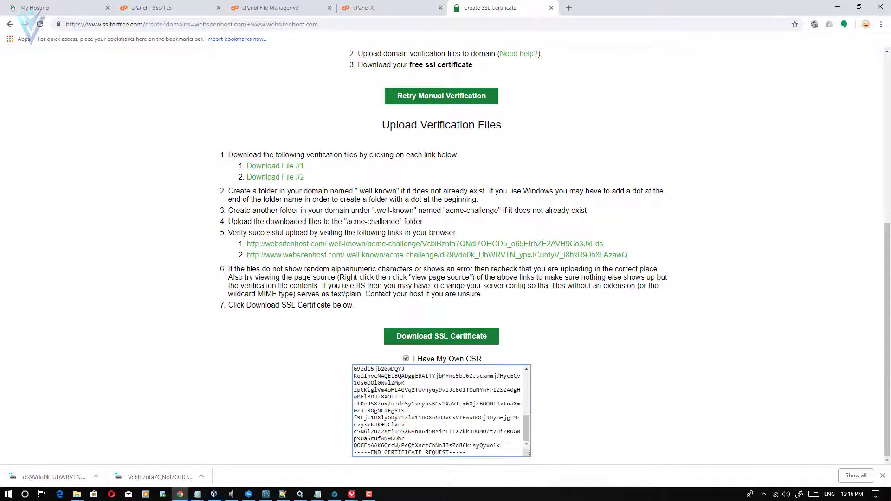
click(483, 340)
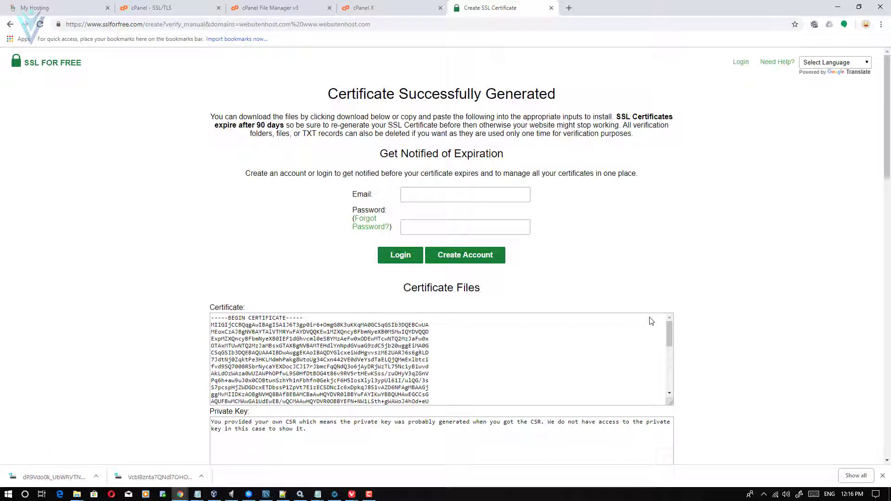
- Create an SSL For Free account with an e-mail and password for expiry alerts
scroll(556, 335, down, 3)
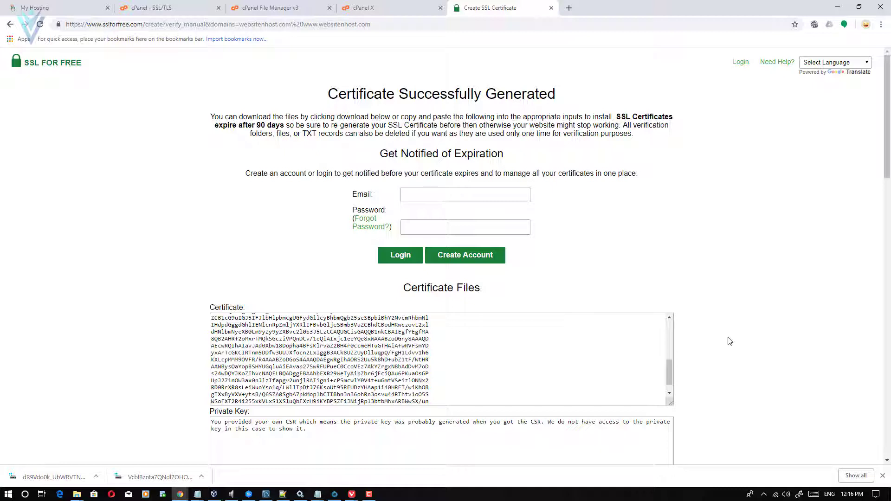
scroll(730, 341, down, 2)
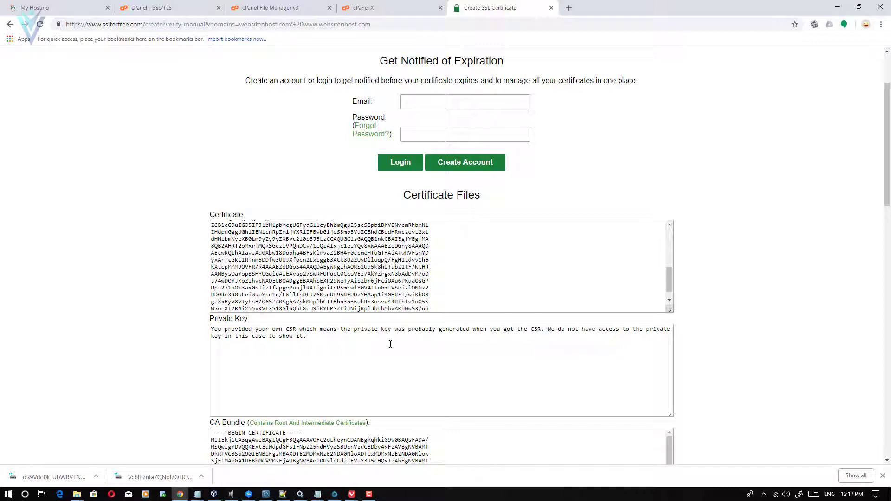
click(483, 102)
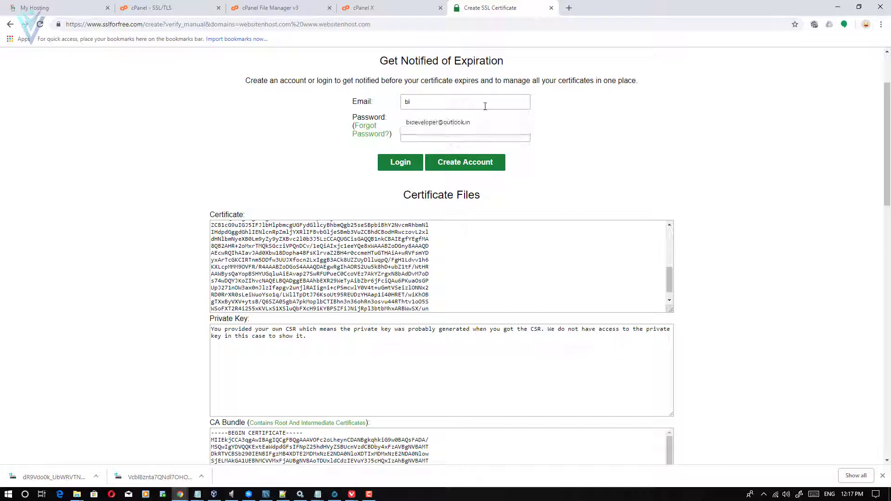
click(479, 123)
click(478, 135)
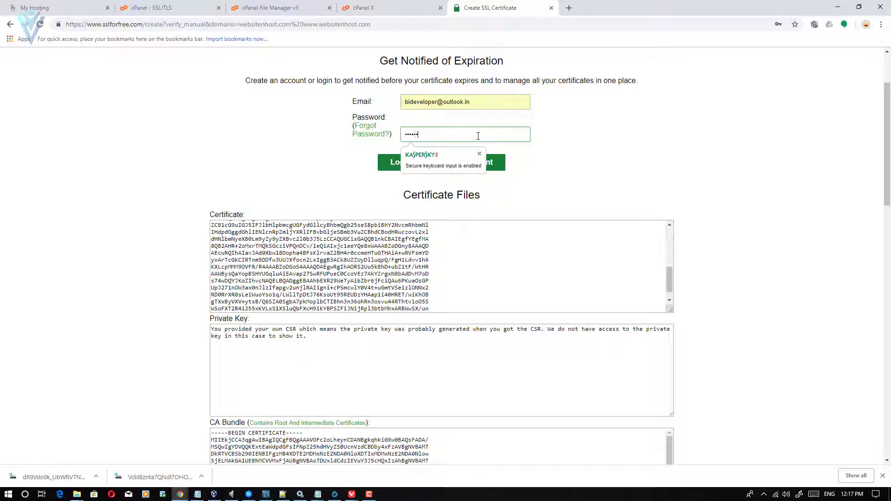
text(••••)
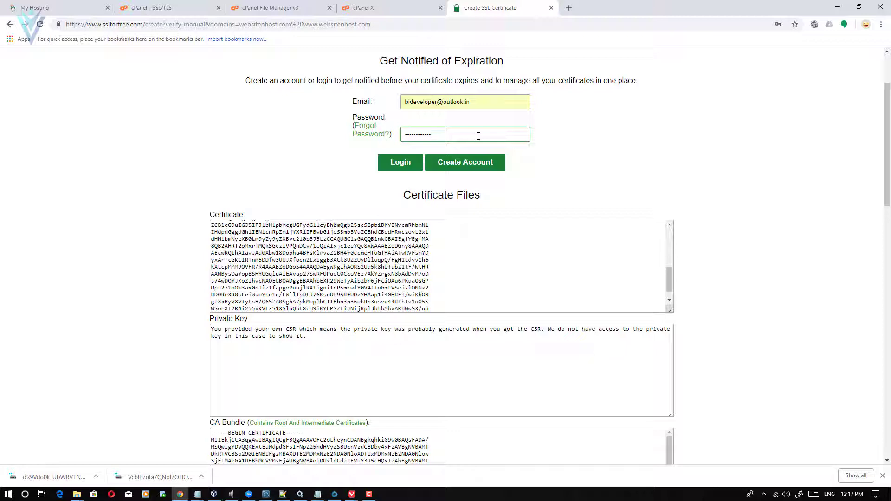
click(482, 161)
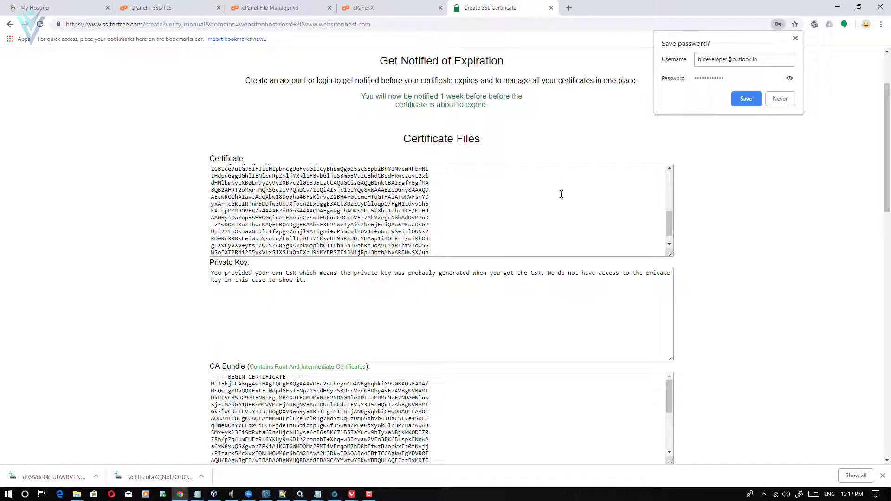
- Copy the certificate text into a new maximised Notepad document
click(443, 213)
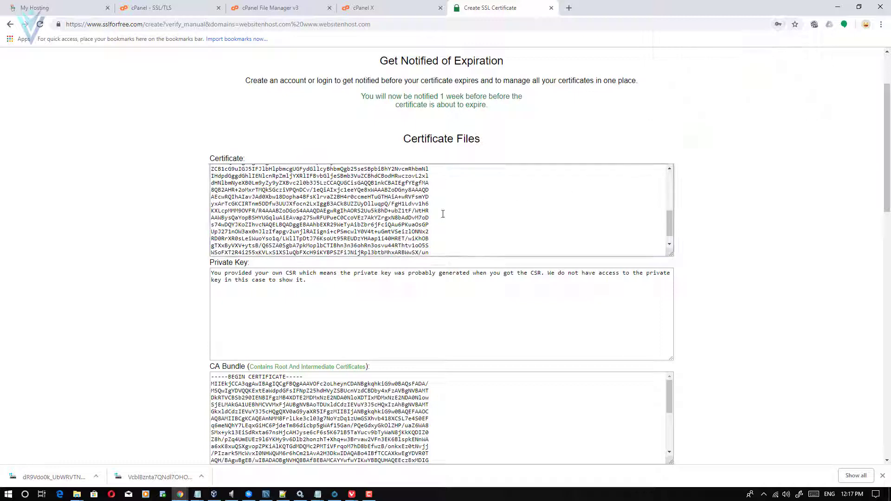
key(ctrl+a)
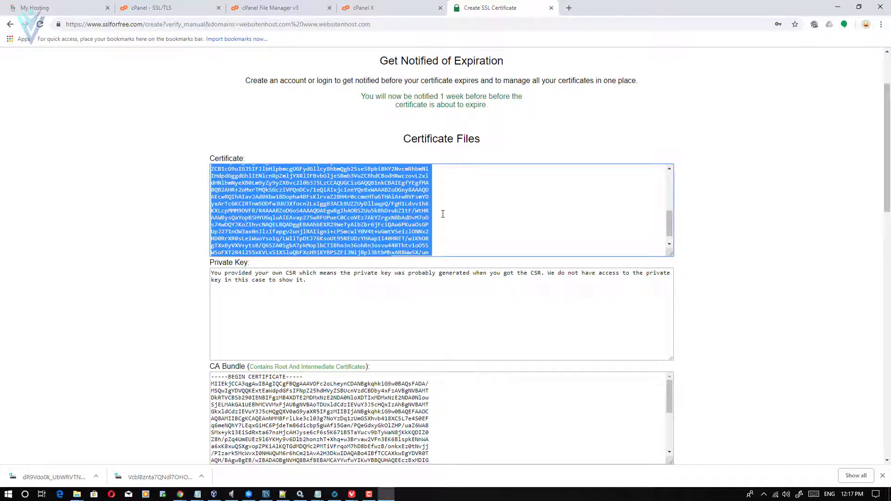
key(super+r)
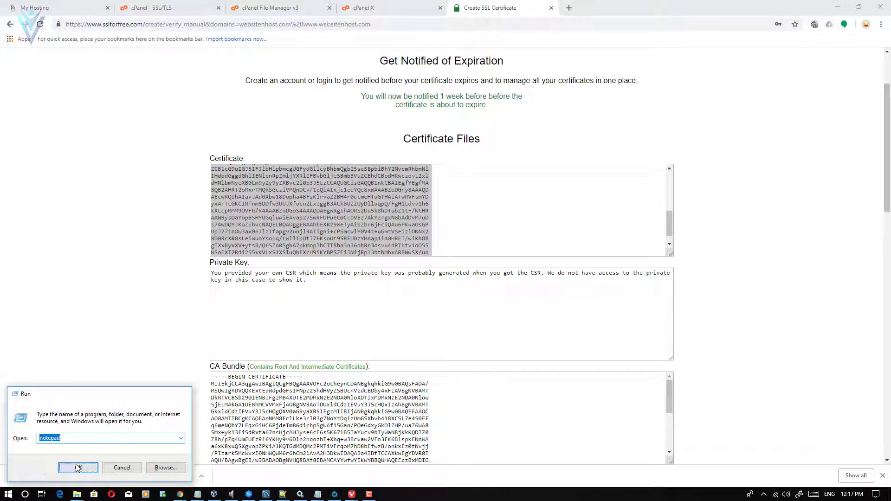
click(78, 467)
click(796, 15)
key(ctrl+v)
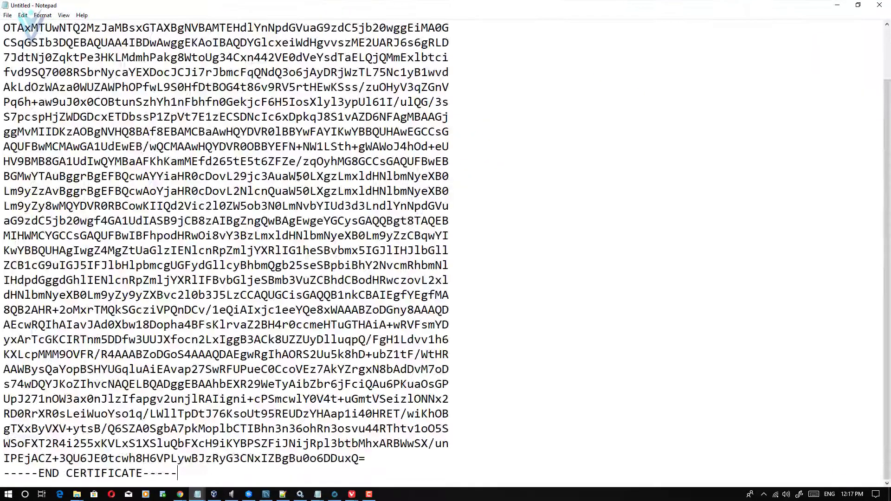
scroll(342, 226, up, 2)
scroll(363, 247, down, 2)
scroll(363, 247, down, 1)
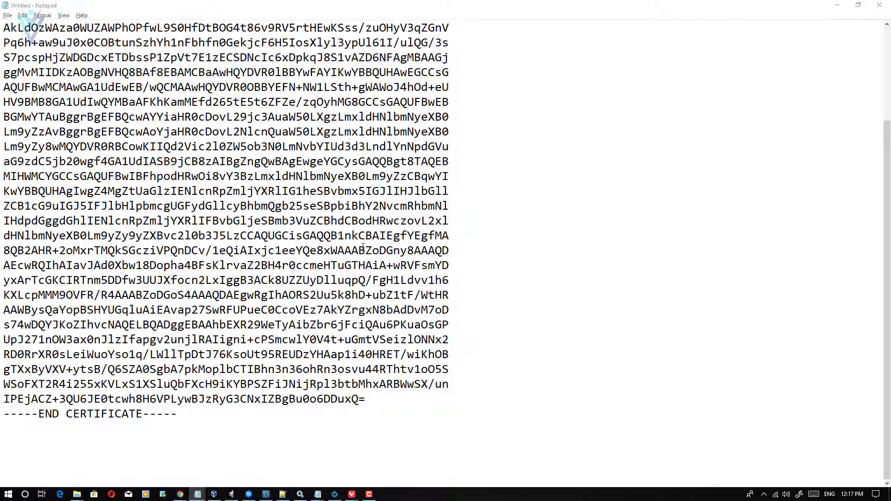
- Append the CA Bundle text below the certificate in Notepad
key(alt+Tab)
scroll(323, 359, down, 2)
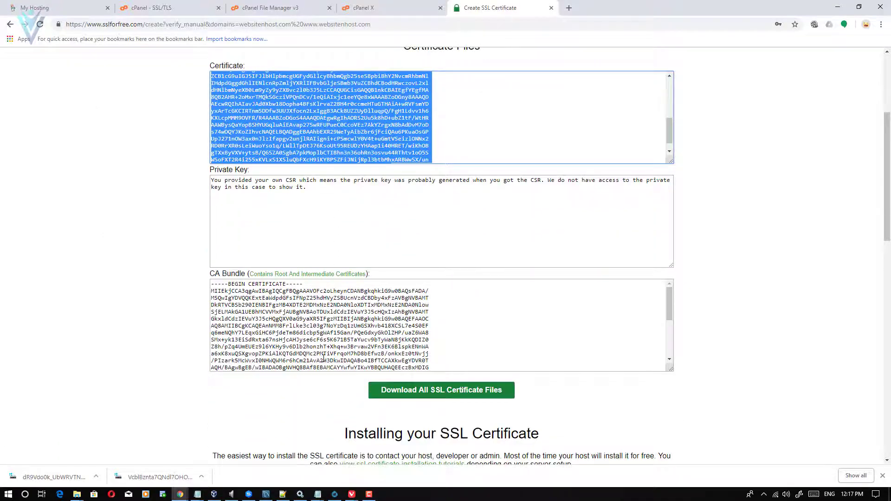
triple_click(323, 312)
key(ctrl+a)
key(ctrl+c)
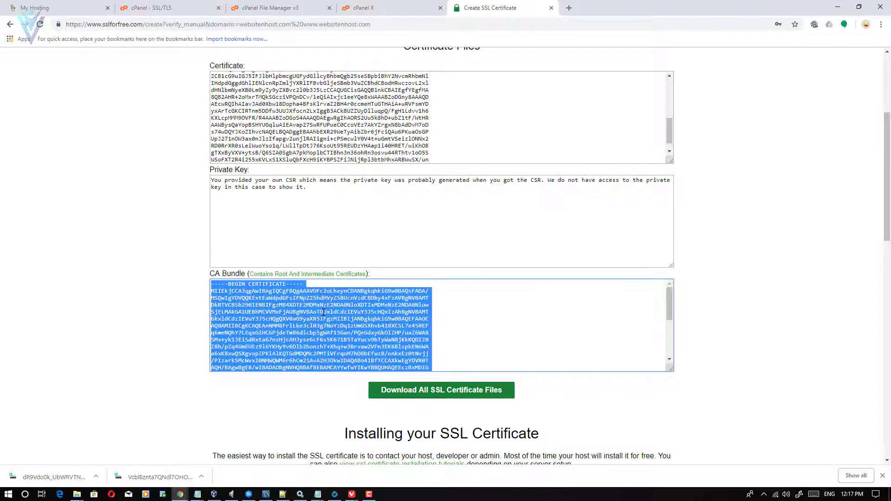
key(alt+Tab)
key(ctrl+v)
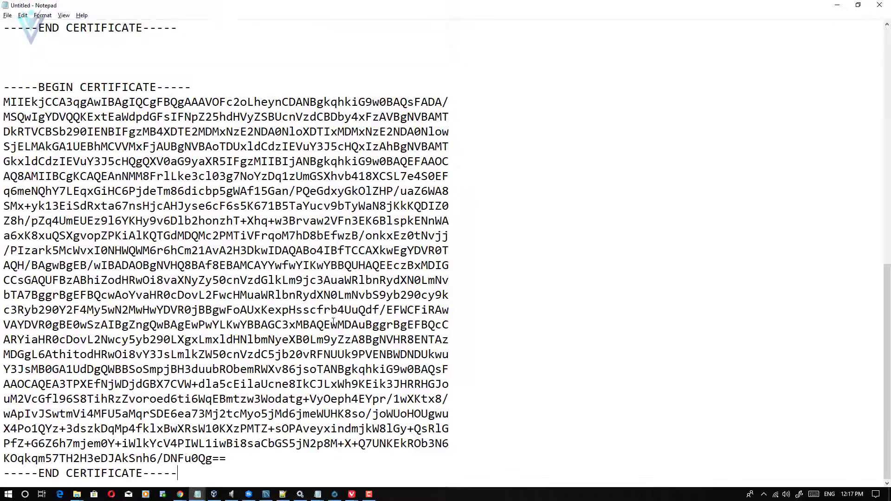
scroll(334, 321, up, 10)
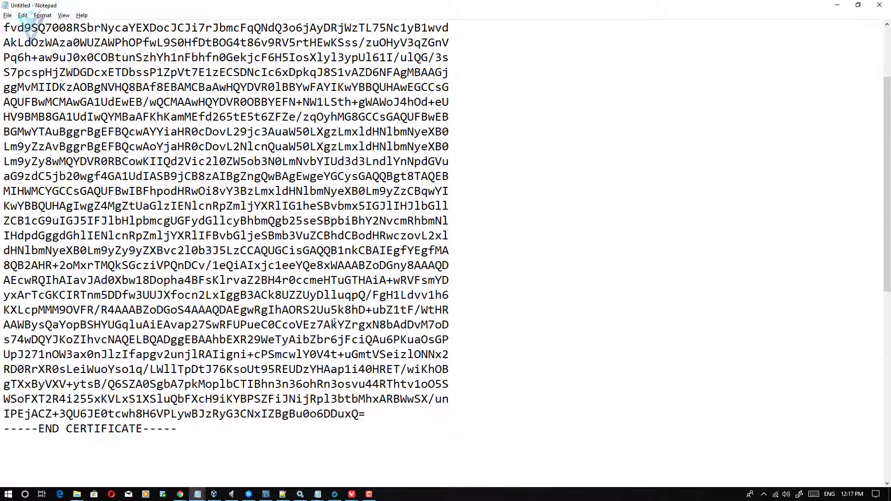
scroll(334, 321, down, 10)
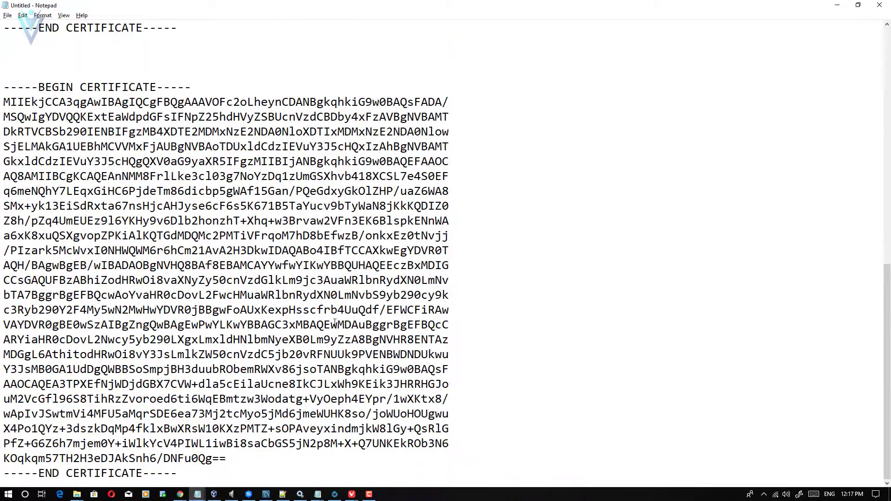
key(alt+Tab)
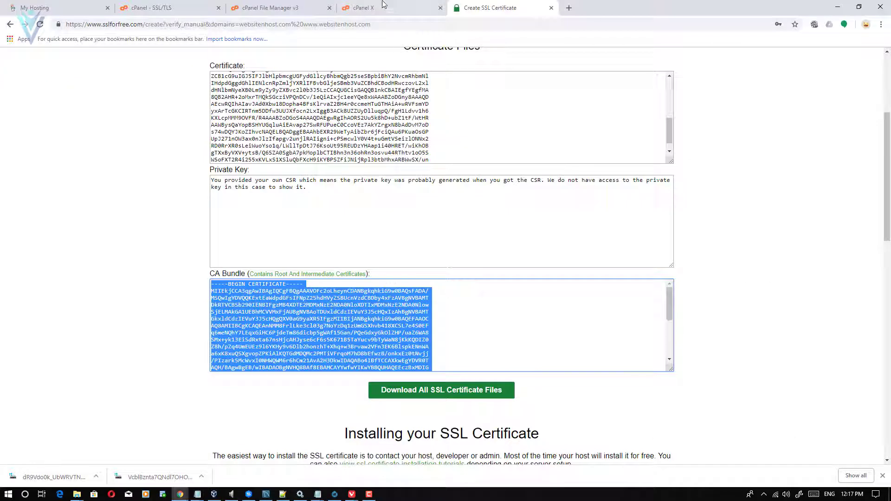
click(385, 5)
click(315, 4)
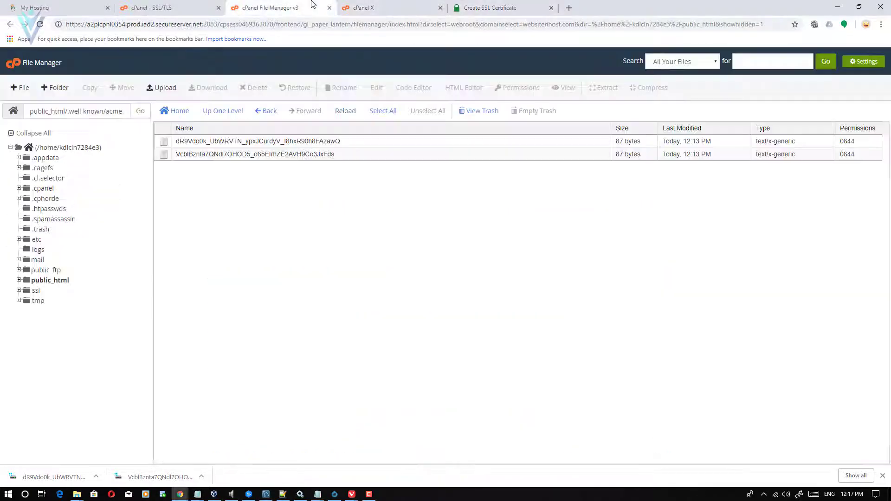
- Paste the generated CSR into Notepad below the certificates
click(216, 3)
key(alt+Tab)
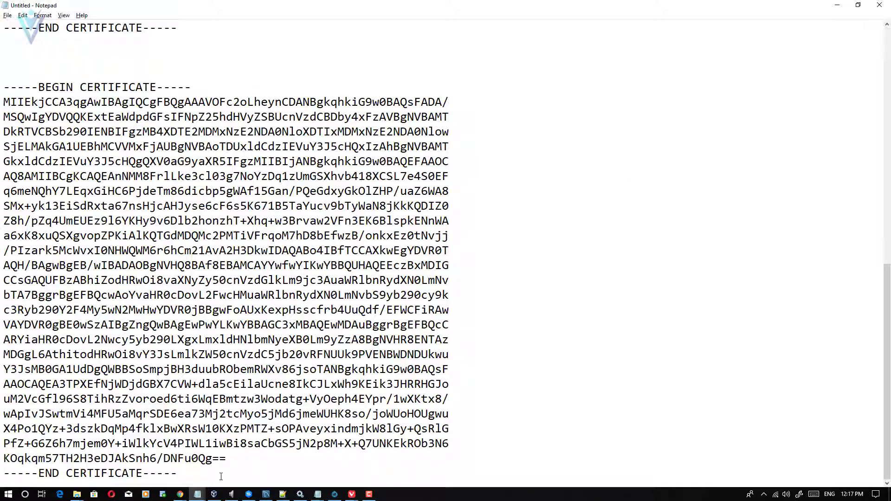
key(Return)
key(Return)
key(Return)
key(Return)
- Copy the RSA private key (Encoded Key) from cPanel and paste it below the CSR
key(alt+Tab)
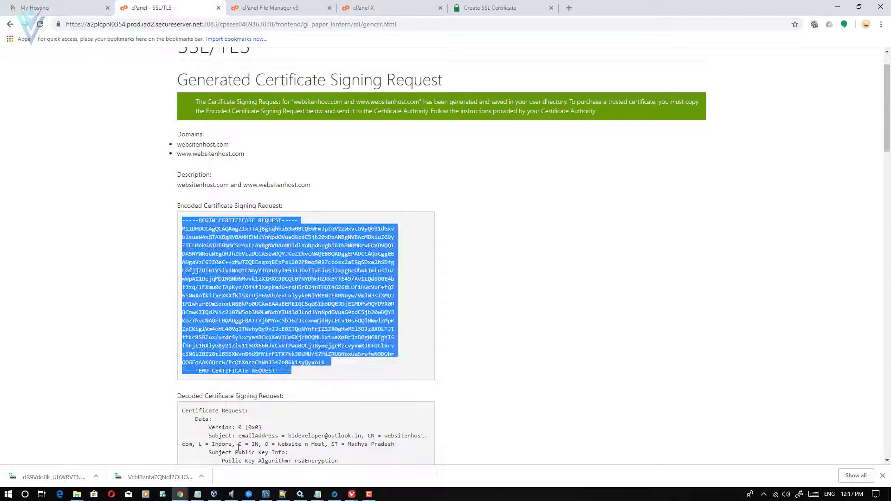
scroll(274, 419, down, 15)
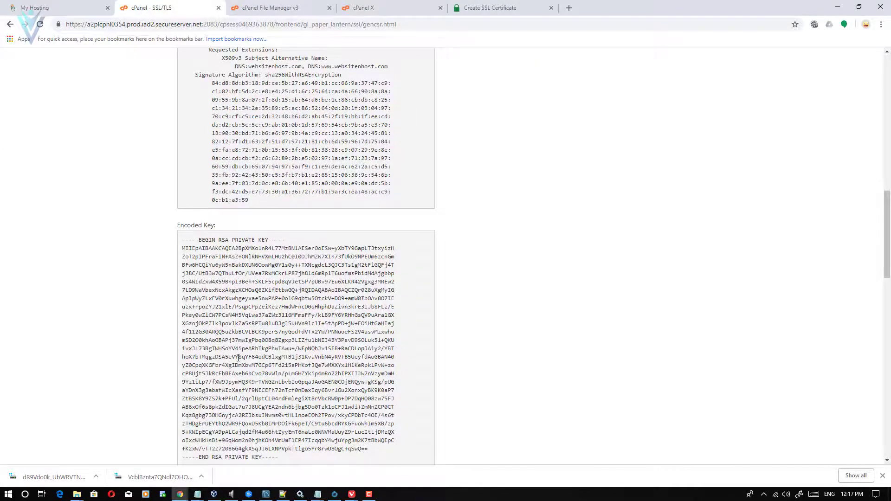
key(ctrl+a)
shift+click(215, 298)
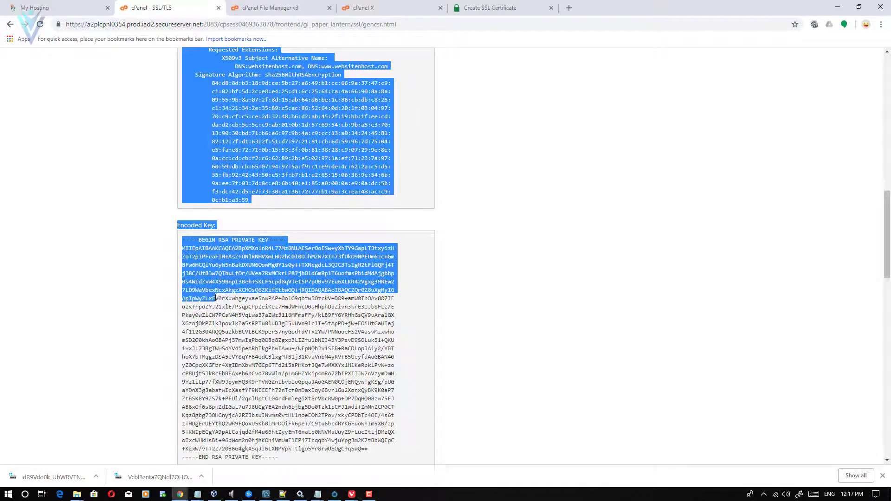
click(248, 309)
scroll(248, 310, down, 3)
drag(298, 322, 179, 104)
key(ctrl+c)
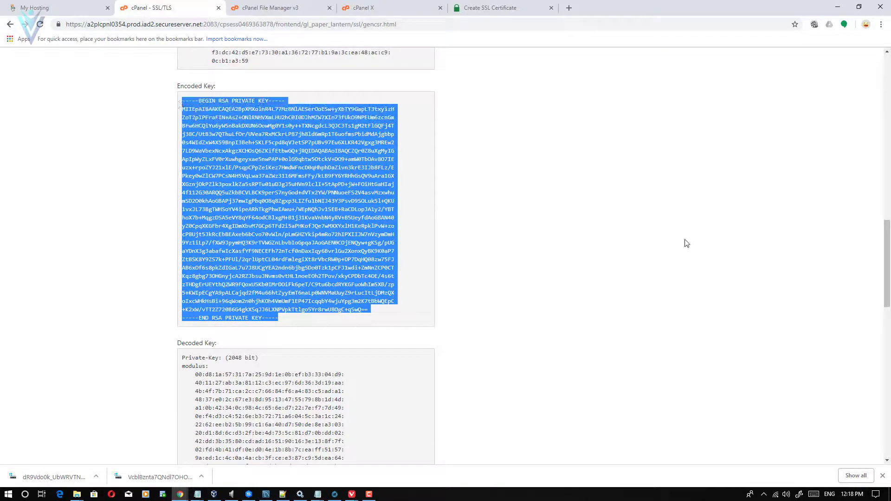
scroll(686, 243, down, 15)
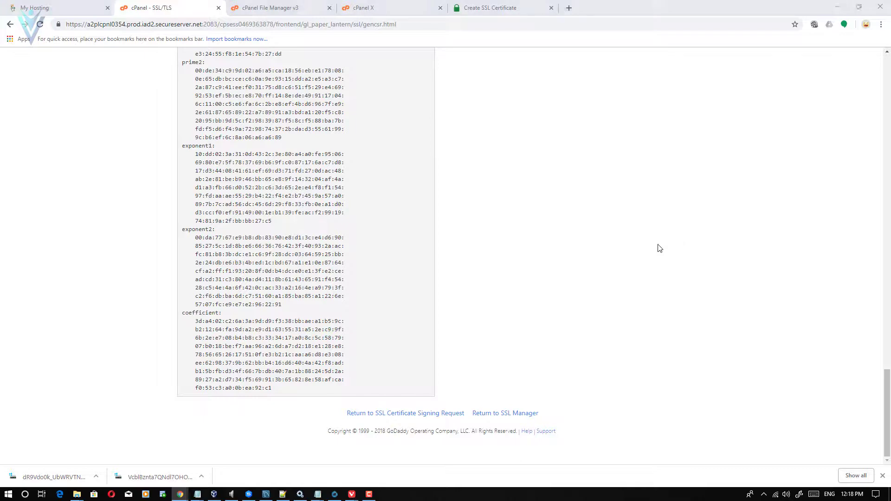
key(alt+Tab)
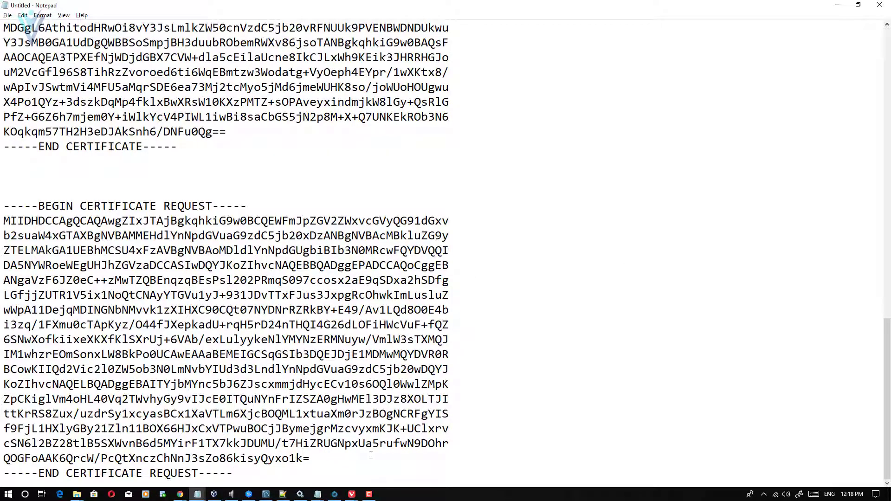
key(Return)
key(Return)
key(Return)
key(ctrl+v)
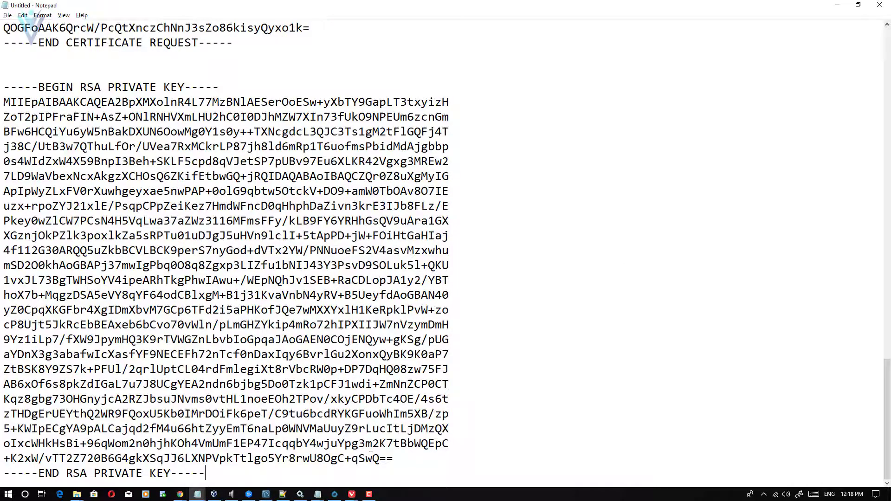
key(alt+Tab)
scroll(453, 377, up, 4)
scroll(652, 221, down, 4)
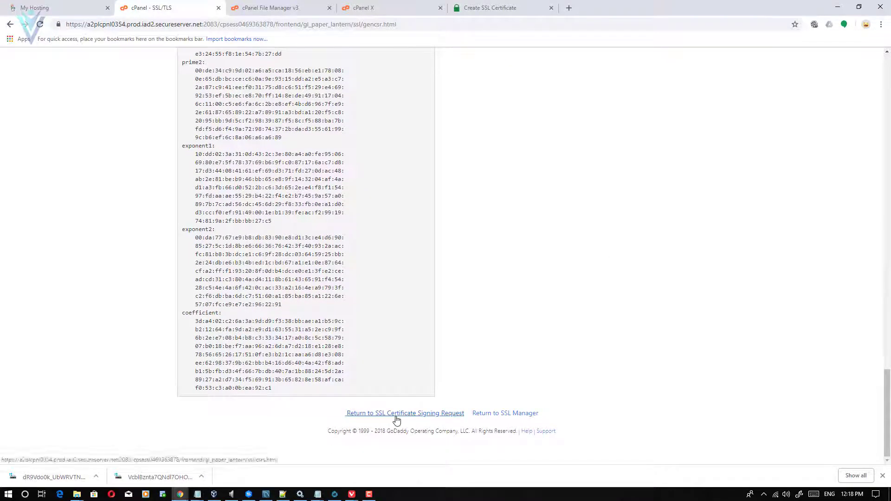
- Pick websitenhost.com in the Install an SSL Website form, then start a new browser tab
click(516, 413)
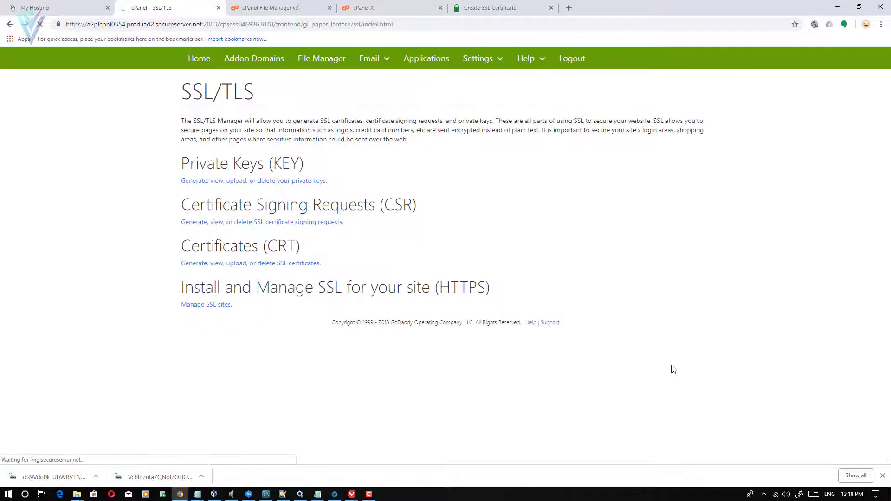
click(215, 306)
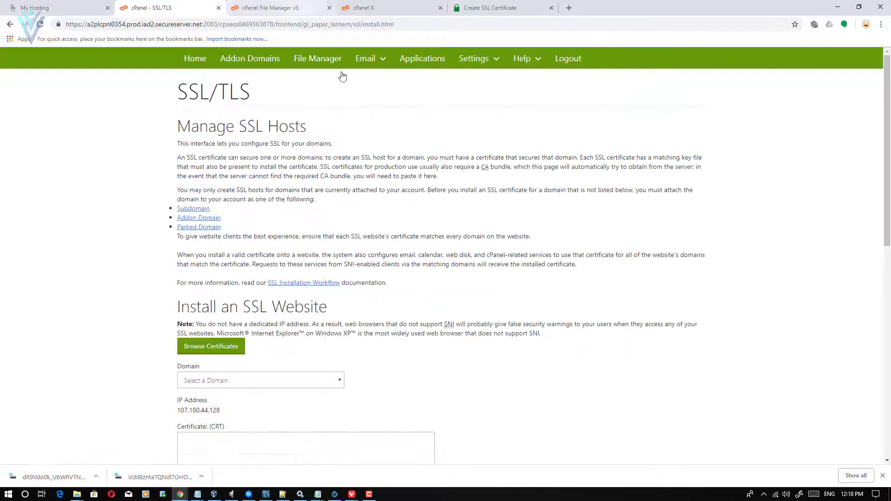
scroll(427, 232, down, 4)
click(283, 195)
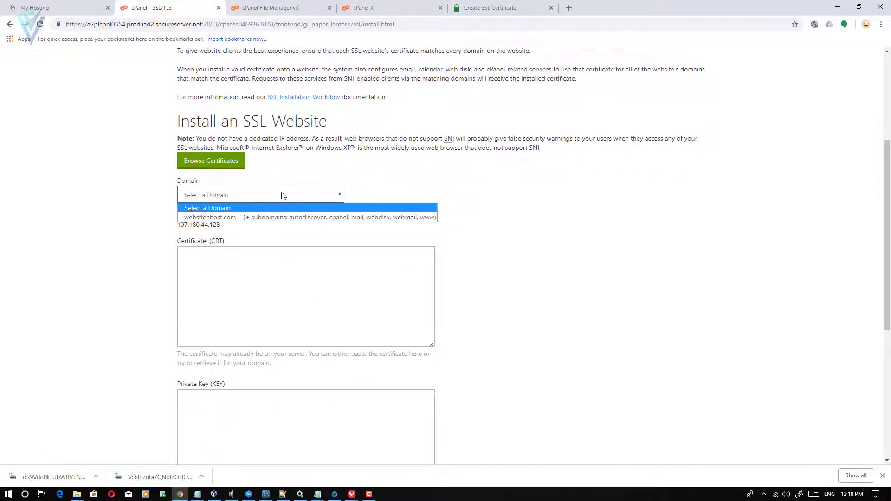
click(285, 217)
click(277, 286)
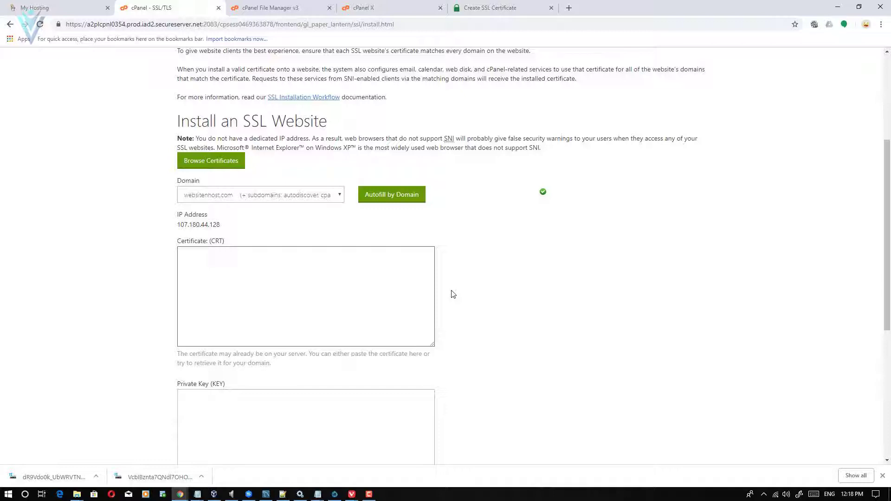
click(569, 8)
text(https)
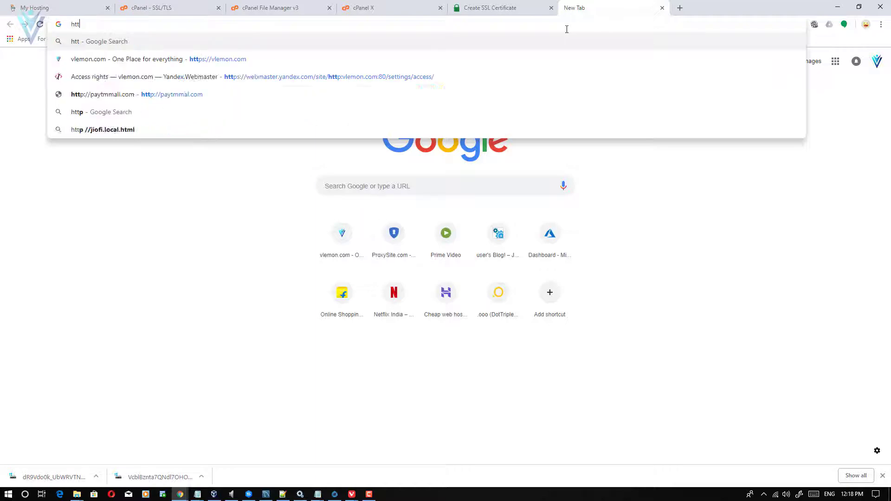
text(://m)
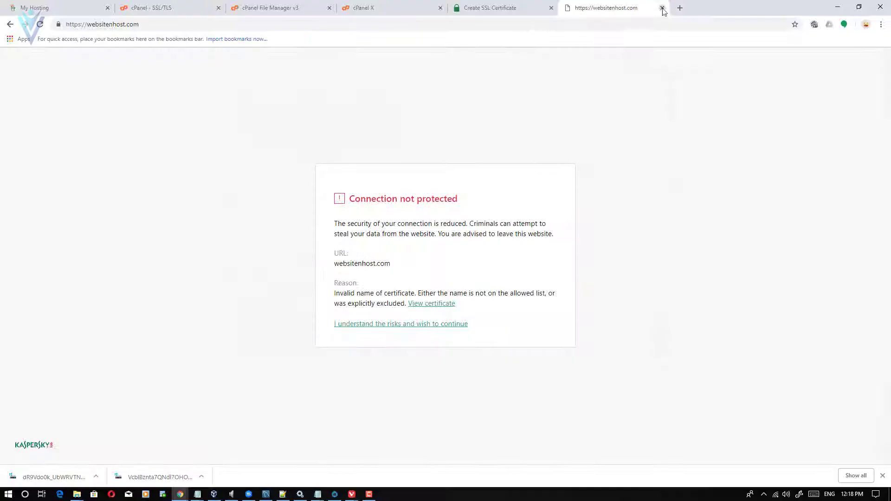
- Close the tab showing the websitenhost.com certificate warning
click(662, 8)
- Back in cPanel SSL/TLS, choose websitenhost.com as the install domain
click(218, 7)
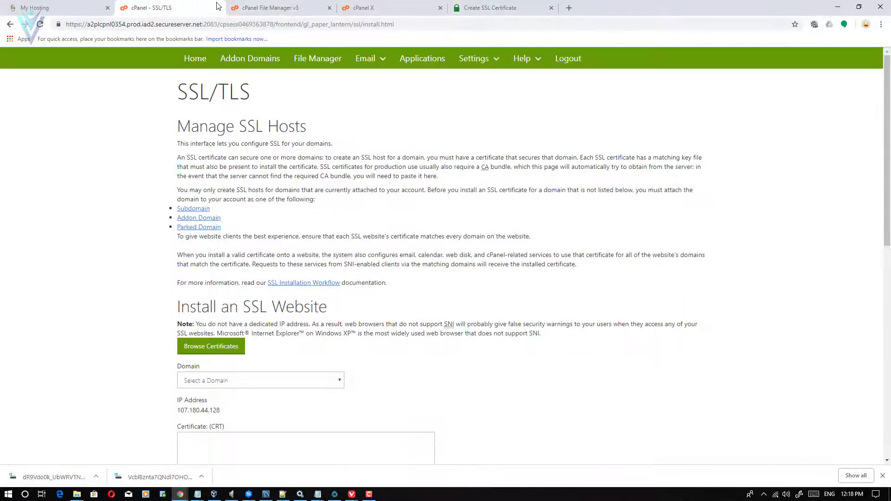
scroll(420, 236, down, 4)
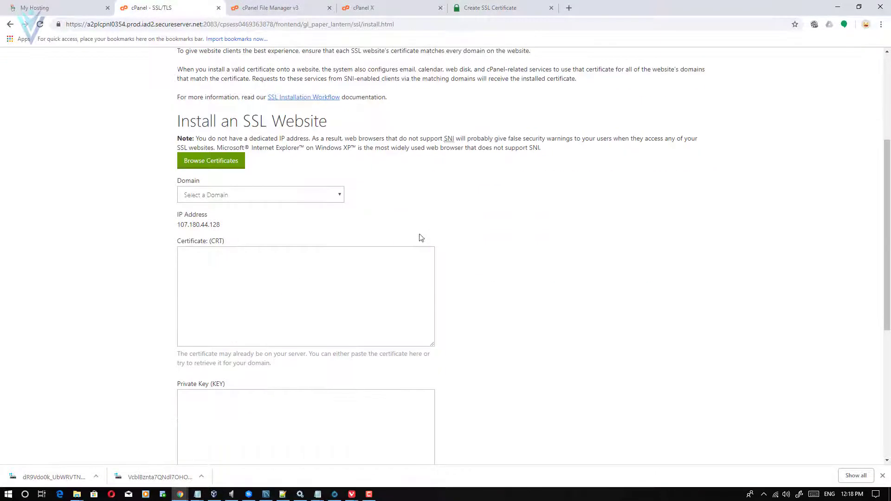
click(282, 194)
click(284, 218)
- Copy the first certificate block from Notepad and paste it into the Certificate (CRT) box
click(286, 290)
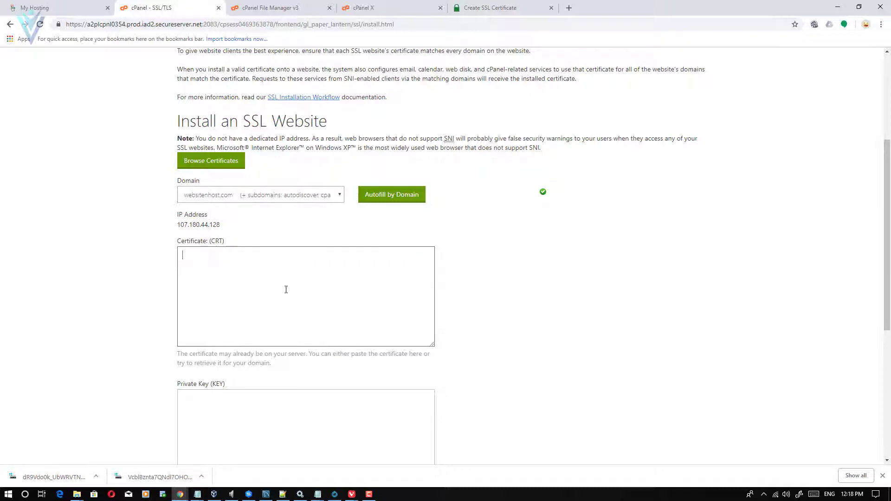
scroll(452, 293, down, 5)
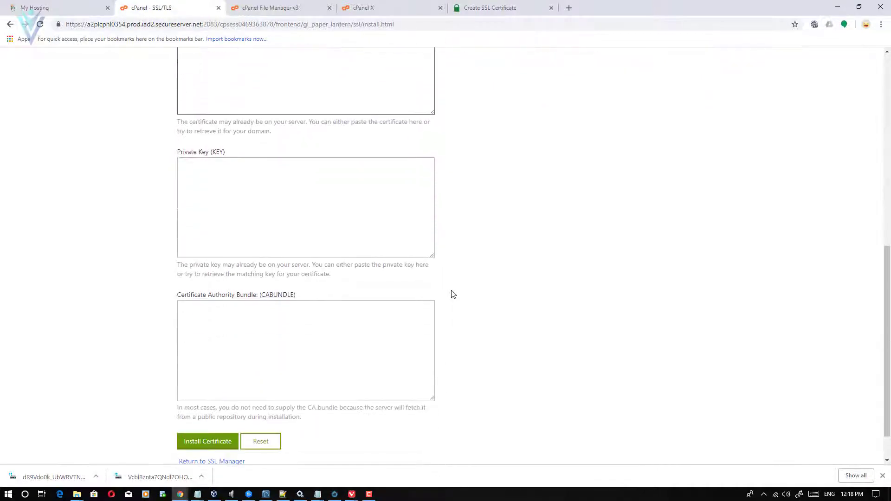
scroll(453, 293, up, 3)
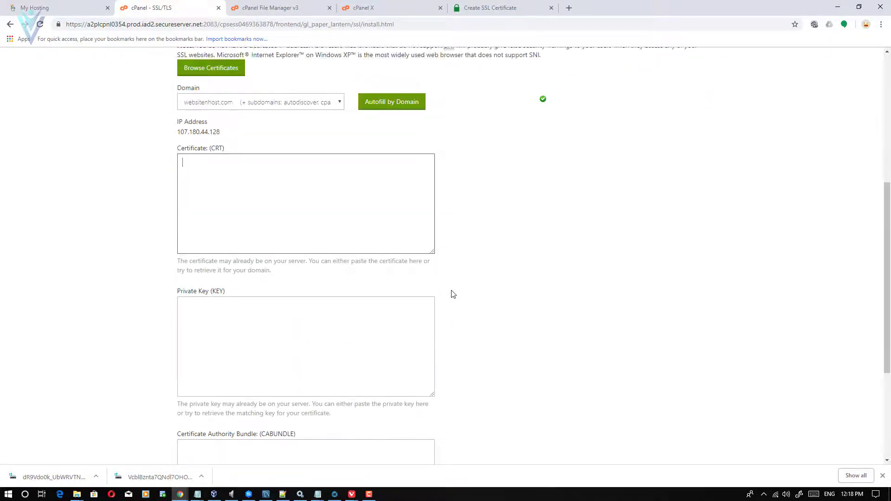
key(alt+Tab)
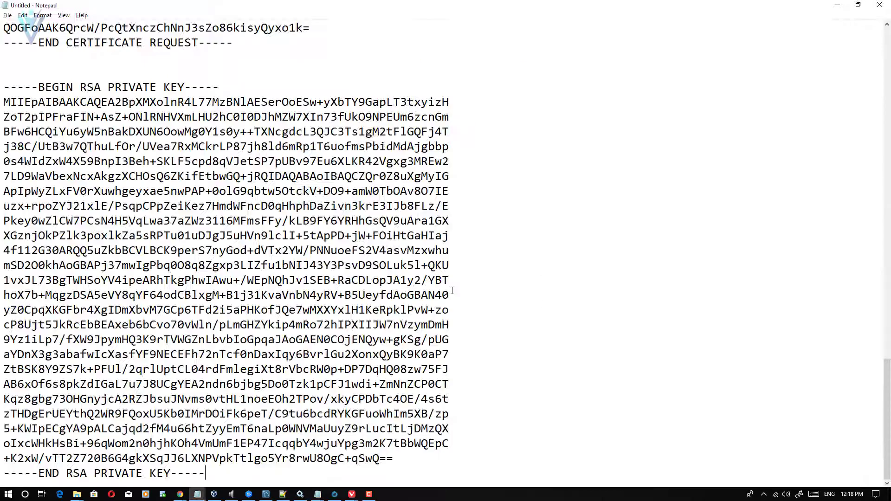
scroll(439, 299, up, 20)
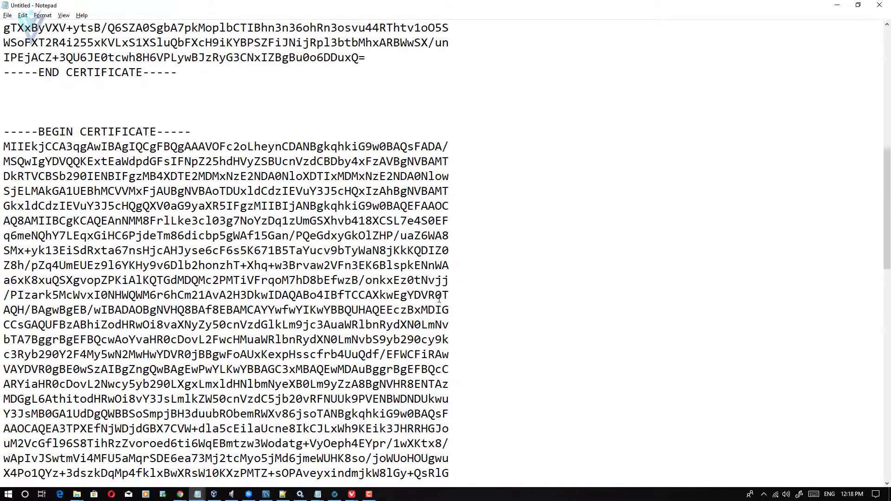
scroll(439, 299, up, 6)
scroll(439, 299, down, 5)
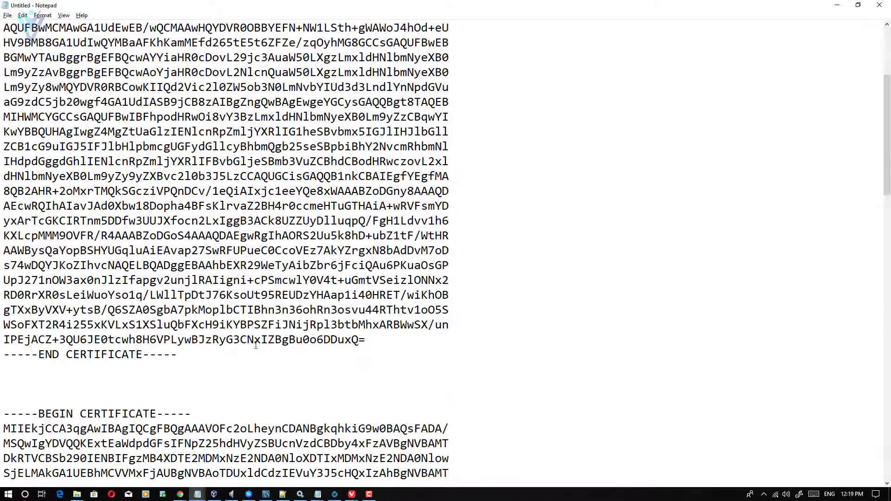
click(217, 350)
drag(217, 350, 6, 23)
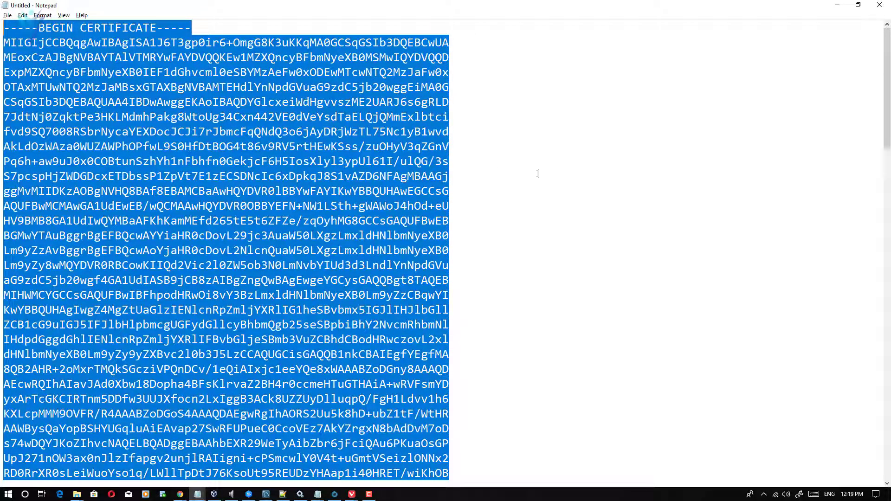
key(alt+Tab)
click(364, 230)
key(ctrl+v)
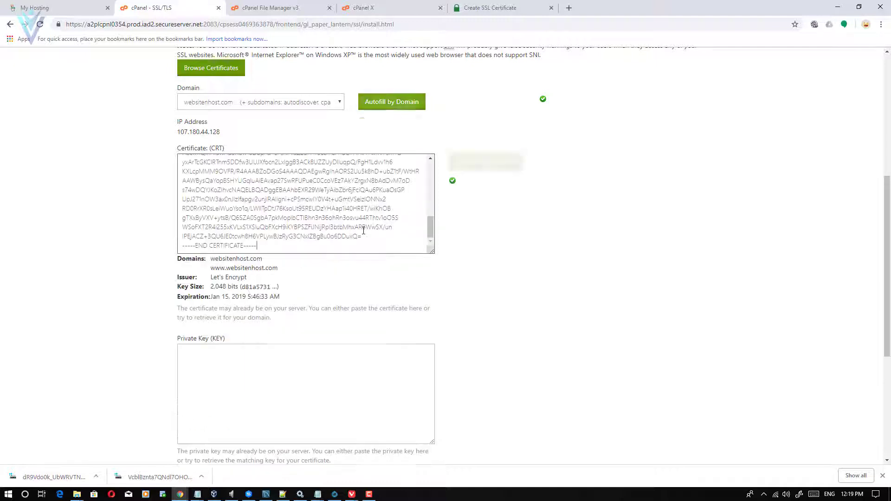
- Copy the RSA private key from Notepad and paste it into the Private Key box
click(357, 387)
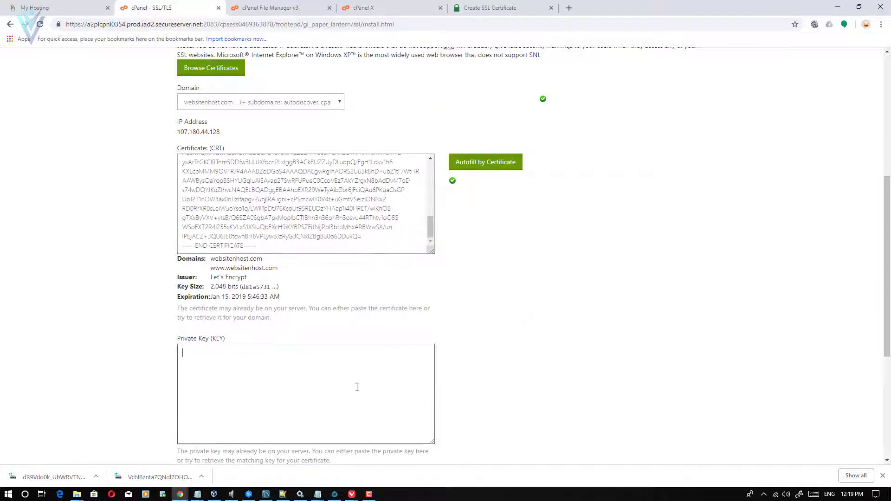
key(alt+Tab)
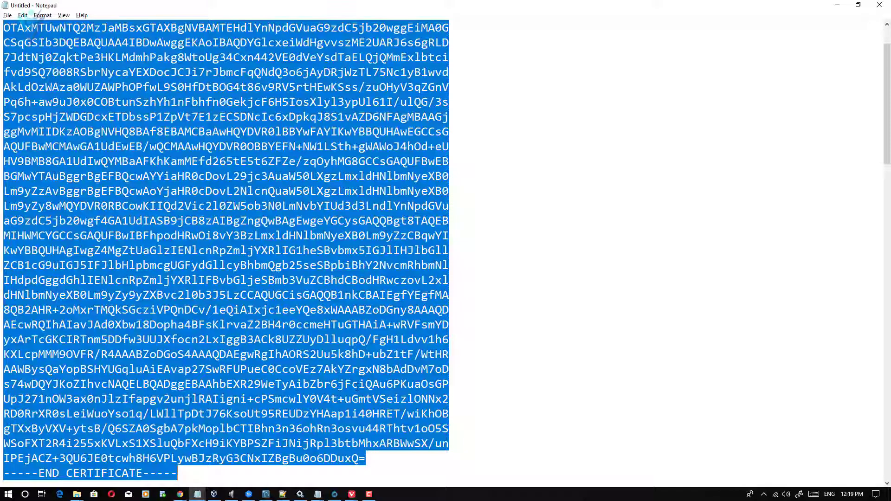
scroll(357, 387, down, 7)
click(360, 389)
scroll(362, 391, down, 15)
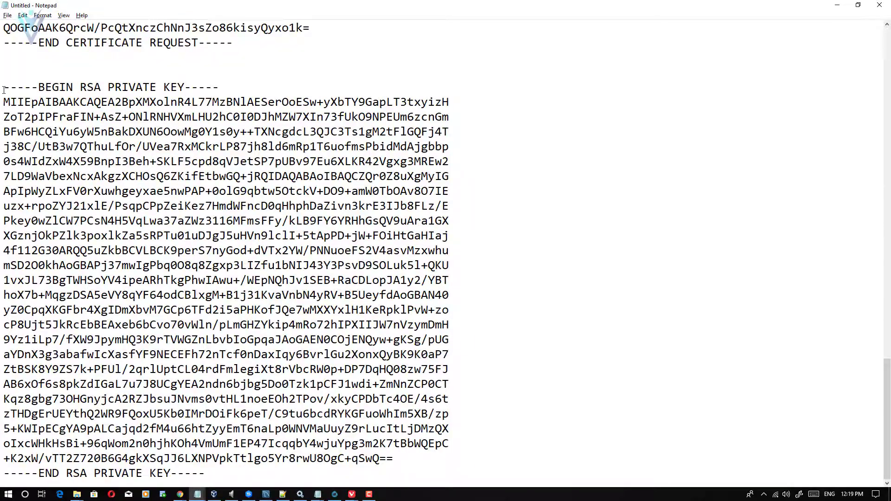
drag(4, 89, 312, 477)
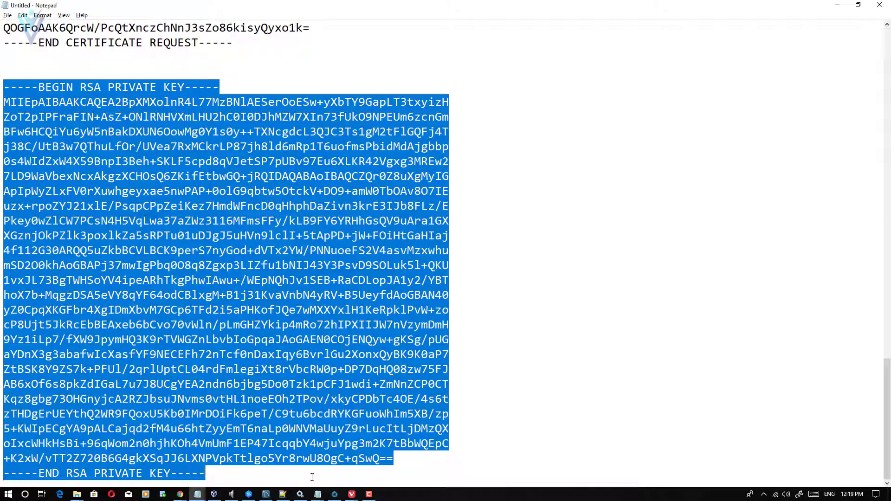
key(ctrl+c)
key(alt+Tab)
click(269, 398)
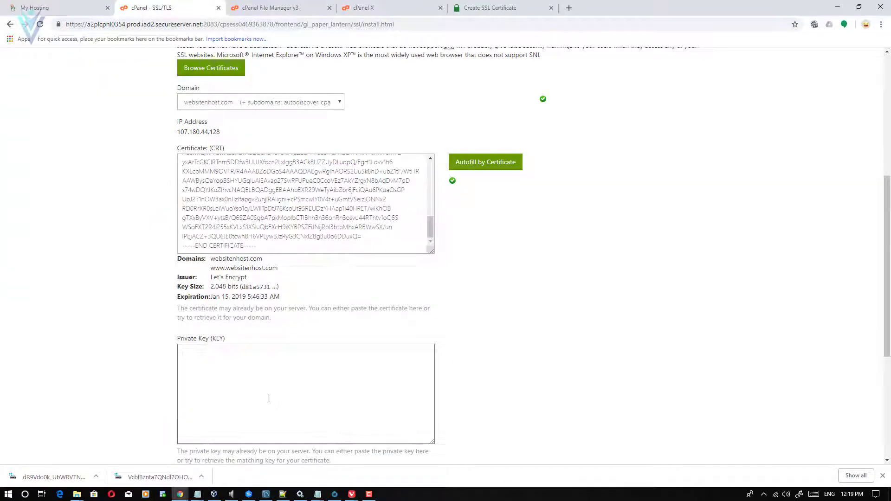
key(ctrl+v)
- Paste the second certificate from Notepad into the Certificate Authority Bundle box
scroll(561, 352, down, 3)
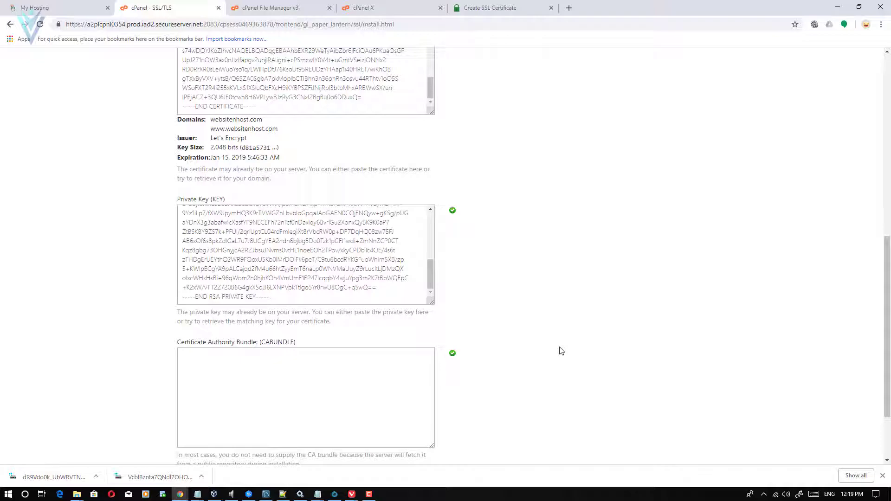
click(343, 404)
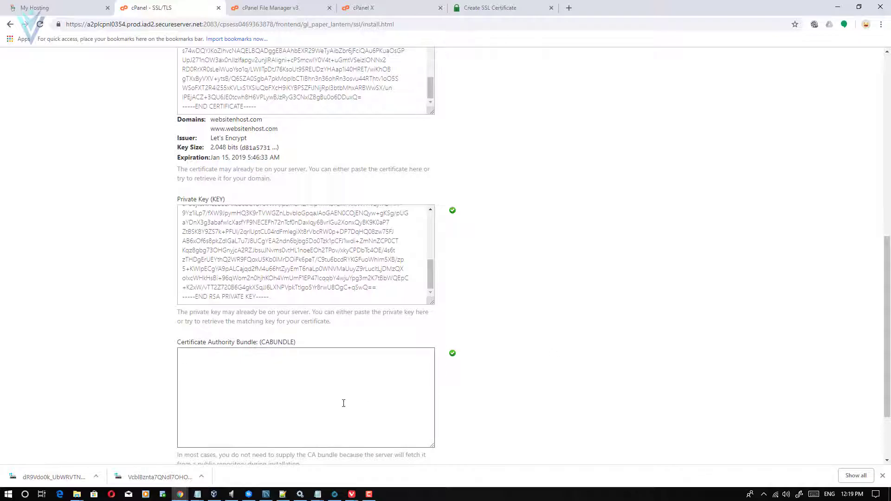
key(alt+Tab)
scroll(362, 377, down, 10)
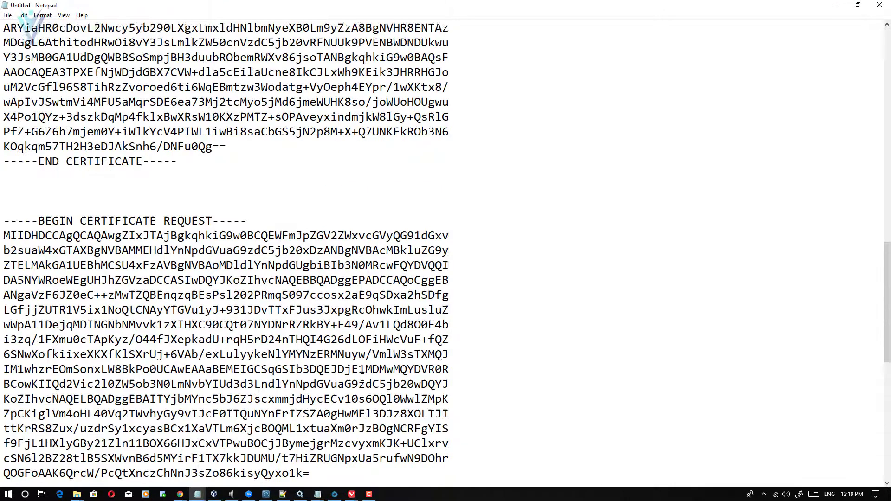
scroll(362, 377, up, 10)
scroll(362, 377, down, 10)
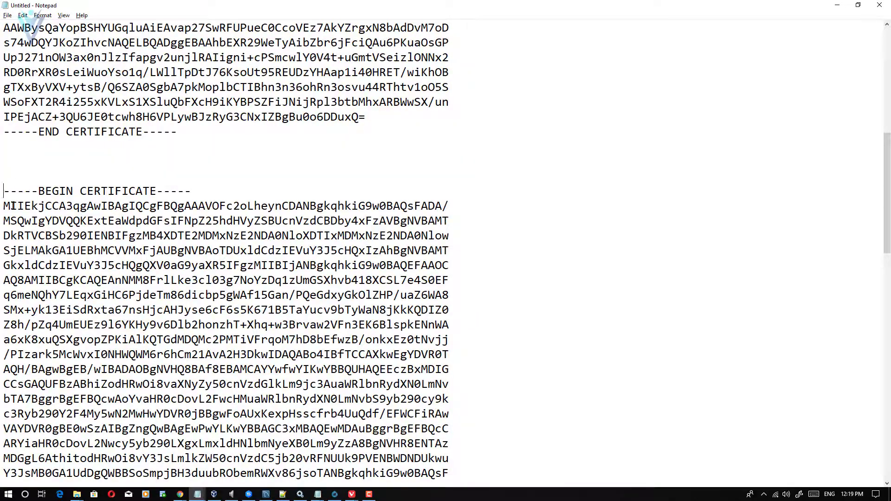
drag(1, 193, 231, 357)
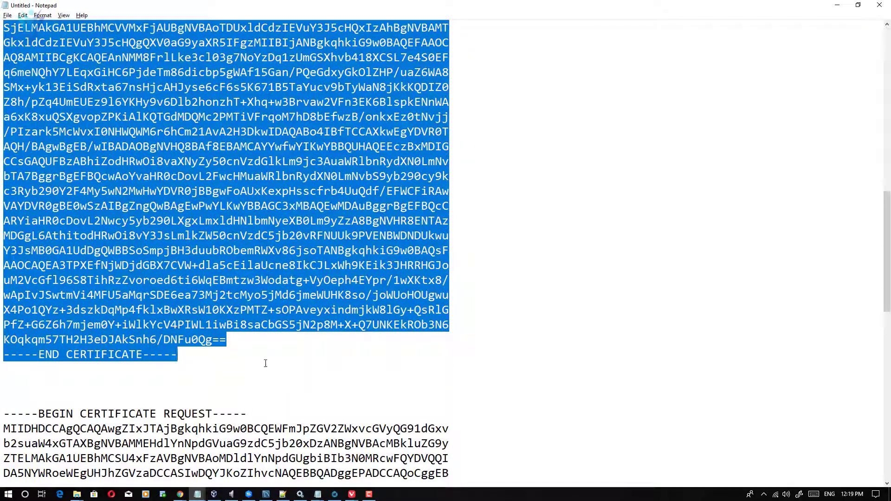
key(ctrl+c)
key(alt+Tab)
key(ctrl+v)
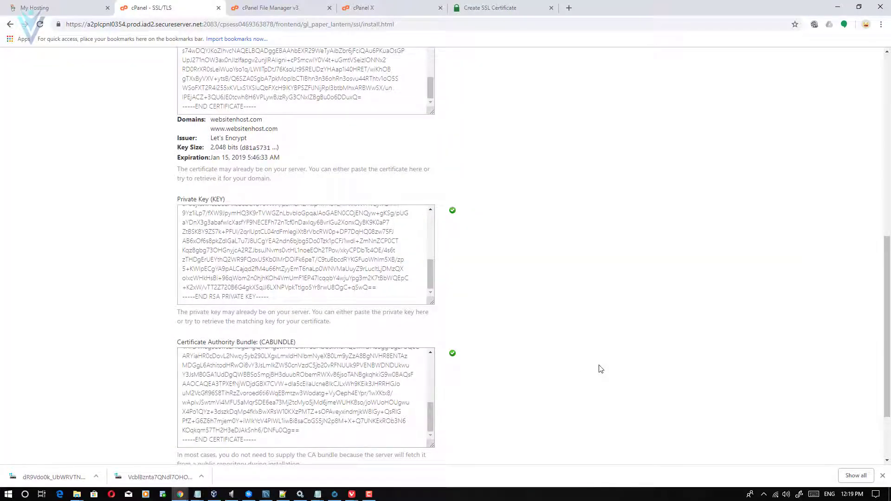
scroll(599, 369, down, 3)
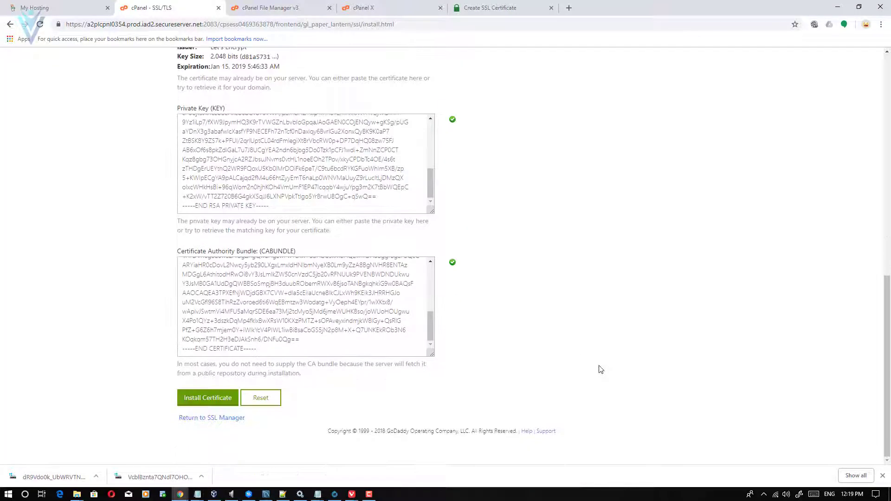
- Install the certificate for websitenhost.com and dismiss the success notice
click(221, 402)
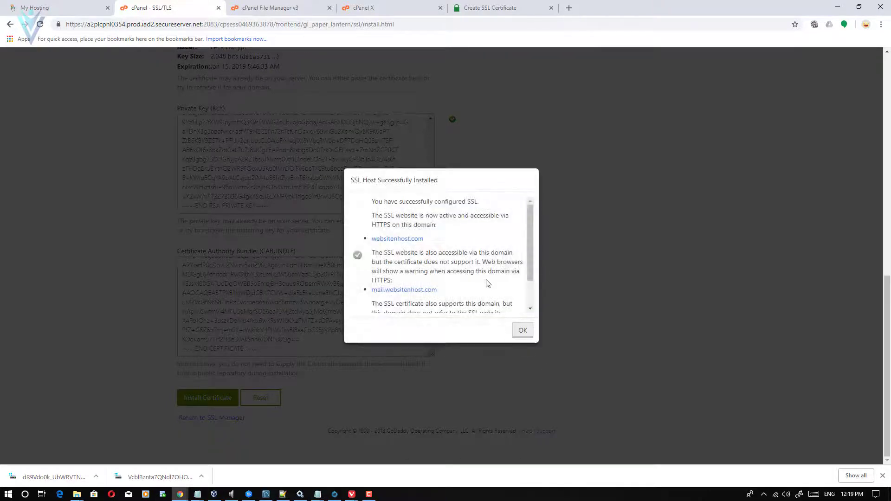
scroll(486, 280, down, 2)
click(523, 331)
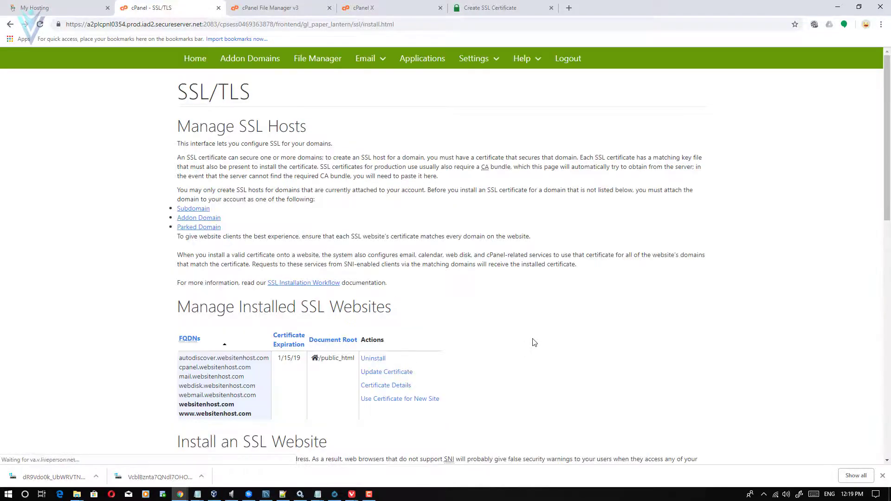
- Highlight the certificate's 1/15/19 expiration date, then begin entering websitenhost.com in a new tab
scroll(529, 343, down, 3)
drag(277, 219, 305, 221)
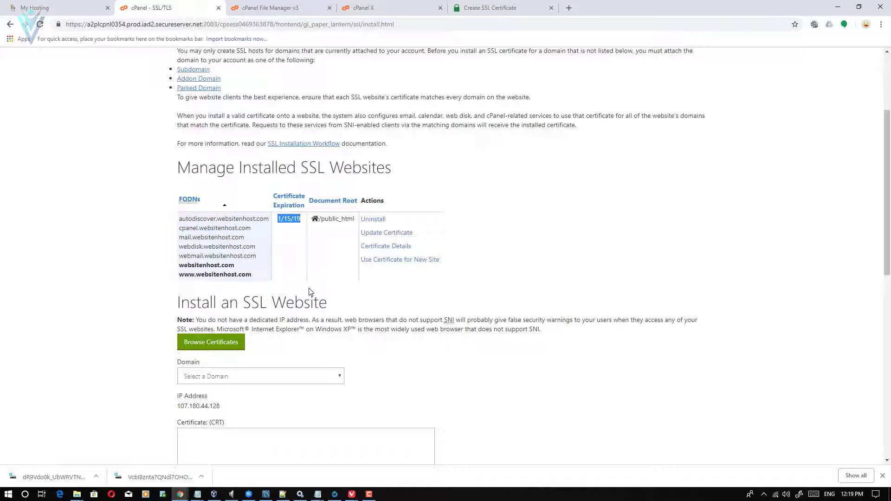
click(571, 8)
text(websitenhost.com)
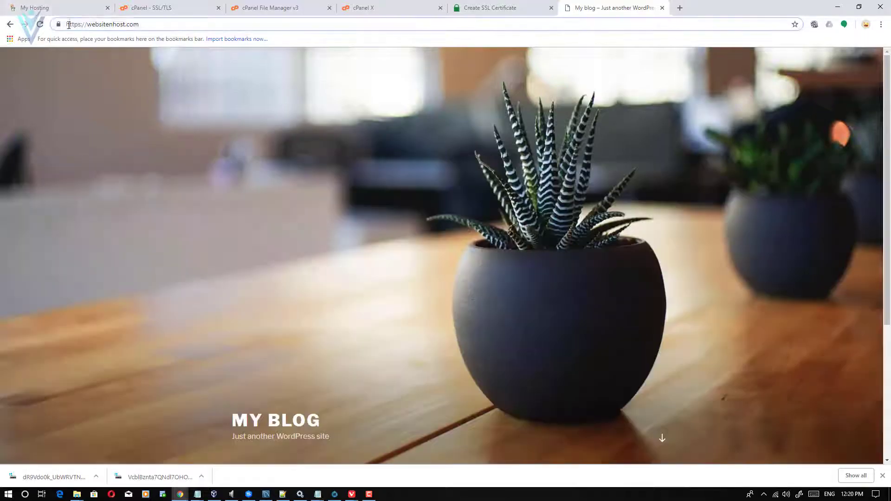
click(65, 24)
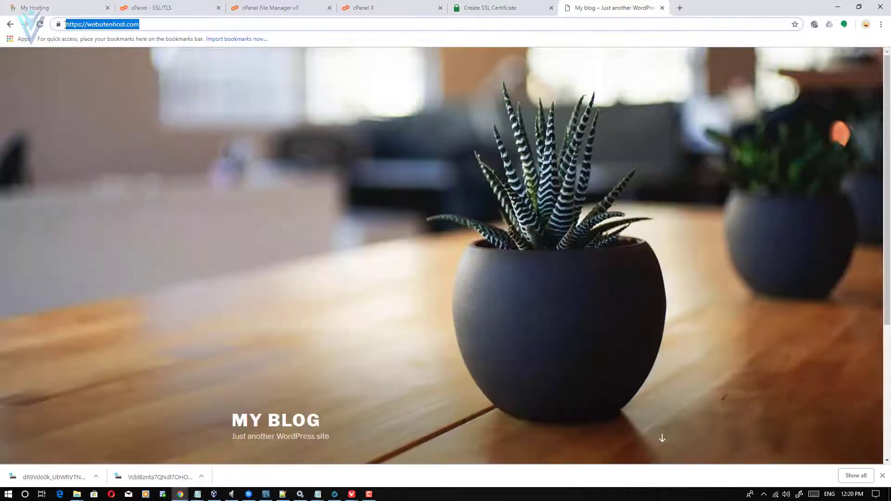
click(58, 24)
click(32, 231)
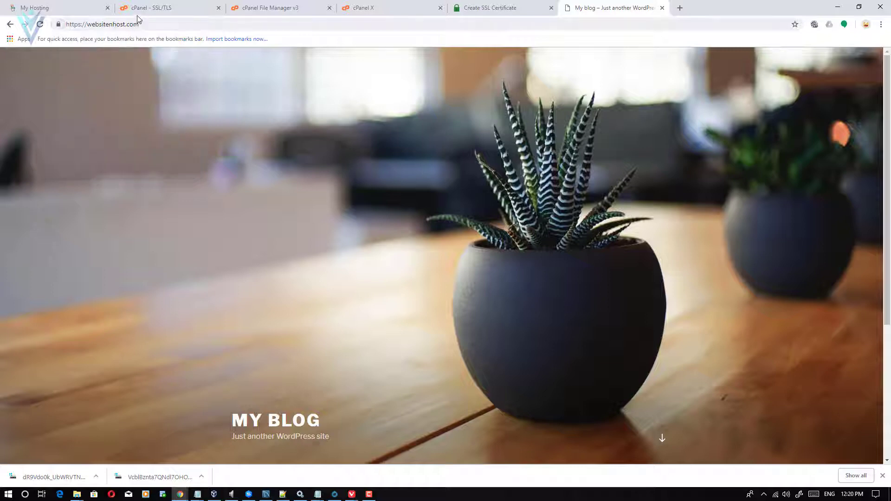
click(144, 24)
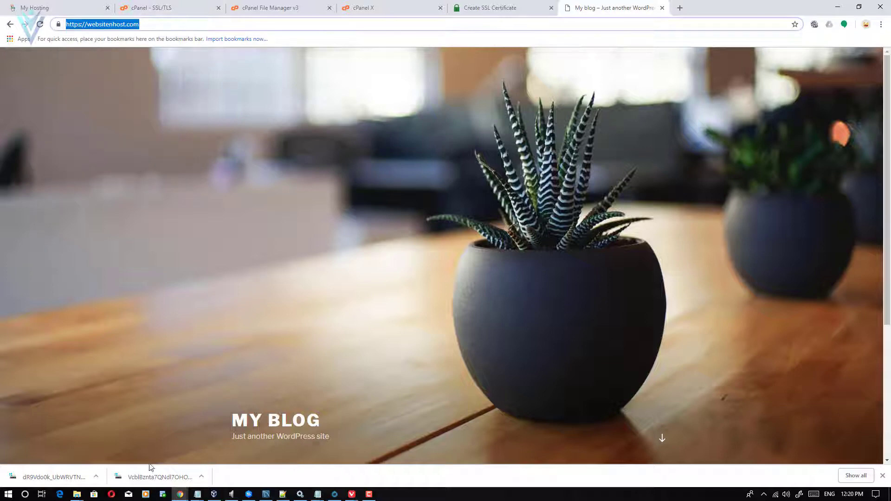
- Launch Firefox from the Start menu's F section
key(super)
click(42, 287)
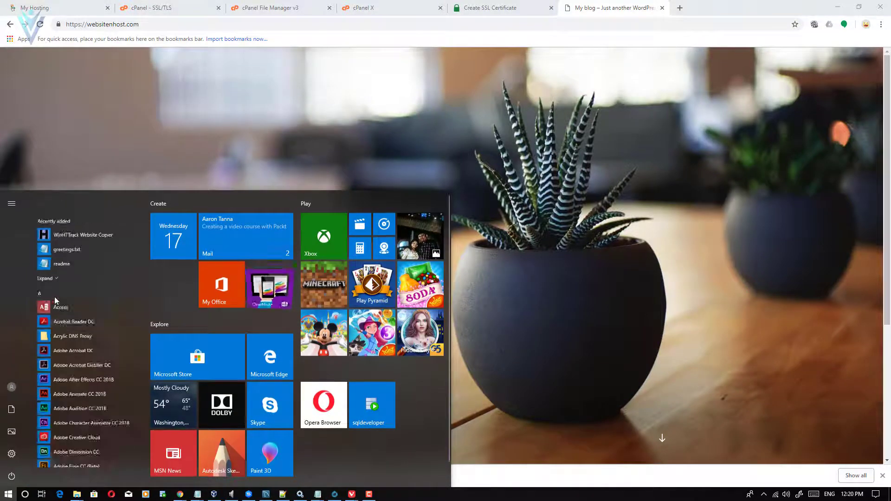
click(44, 228)
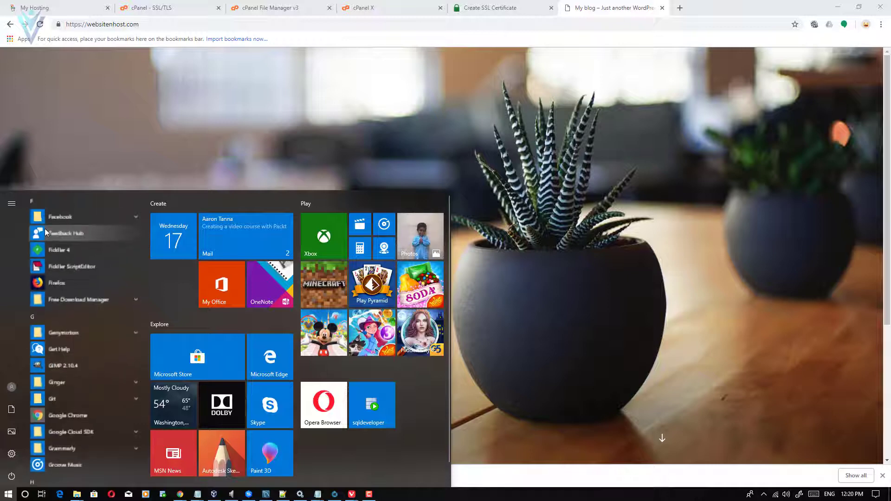
click(55, 282)
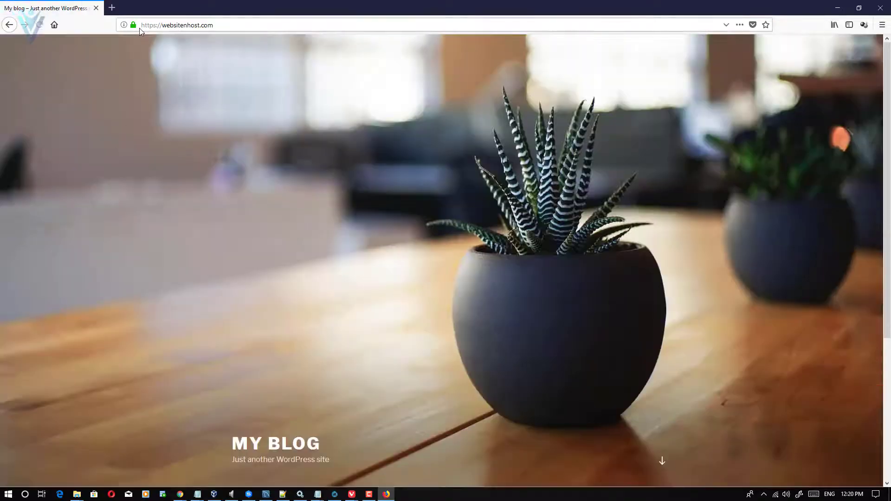
- Confirm Firefox reports websitenhost.com as a Secure Connection, then close Firefox
mouse_move(136, 26)
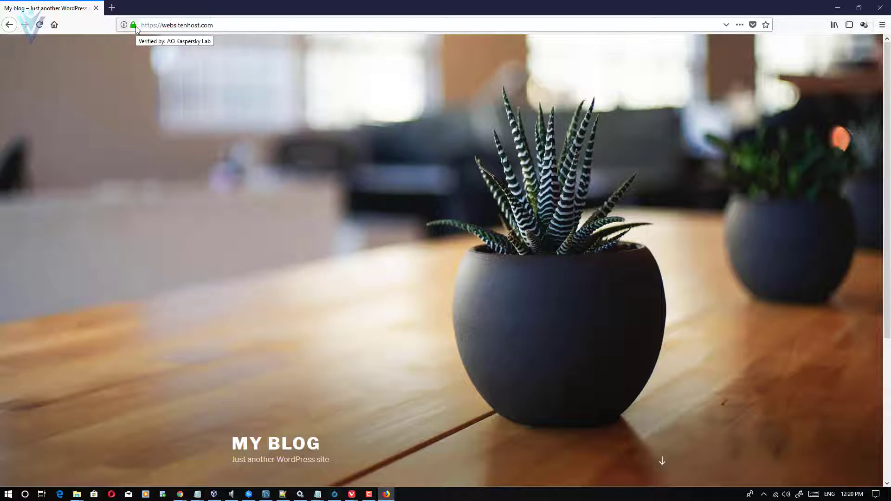
click(134, 26)
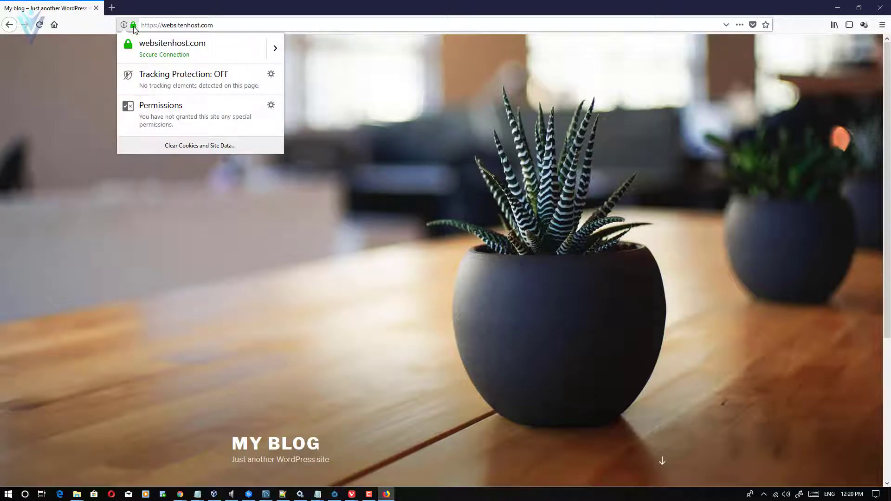
click(476, 7)
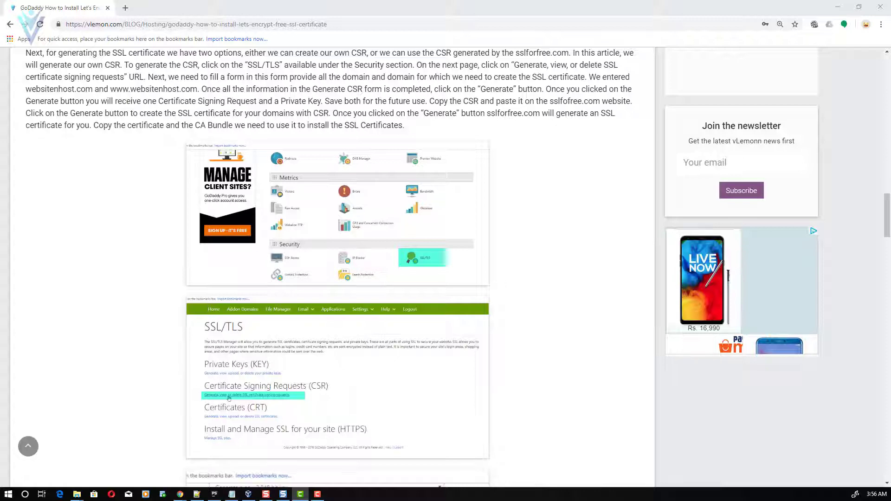
- Open cPanel's Let's Encrypt SSL tool and start issuing a certificate for atoz.deals
key(End)
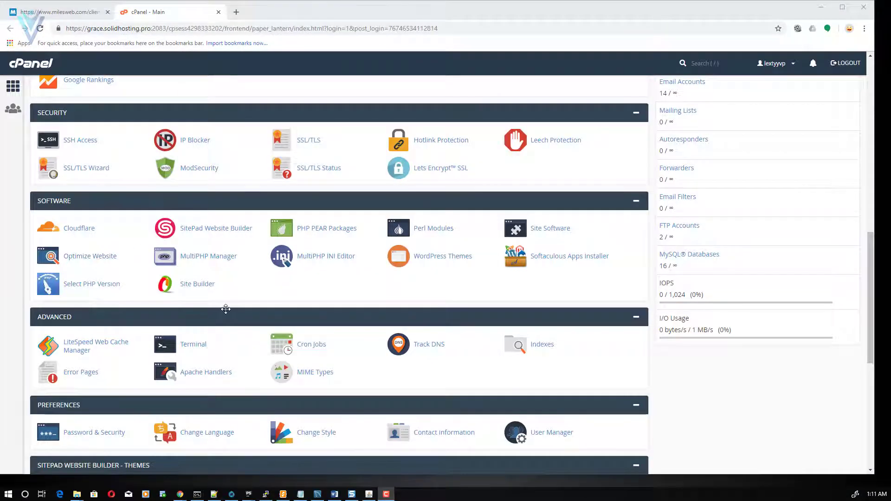
click(448, 169)
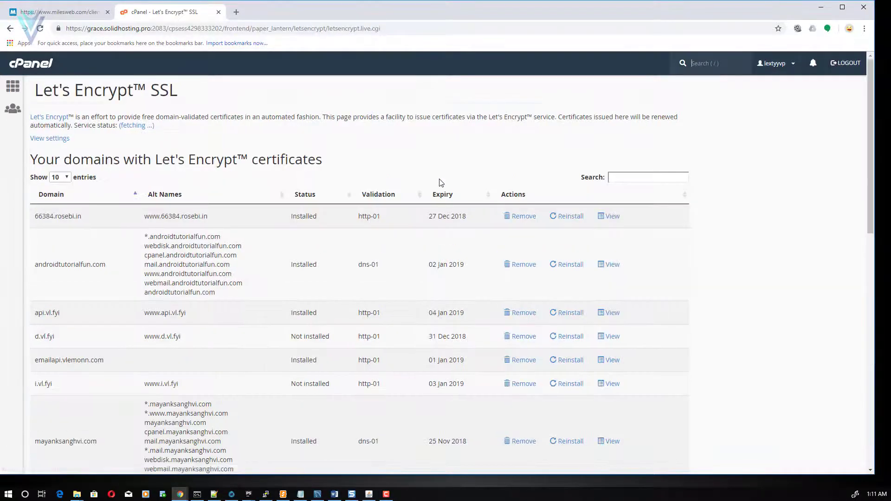
scroll(417, 218, down, 4)
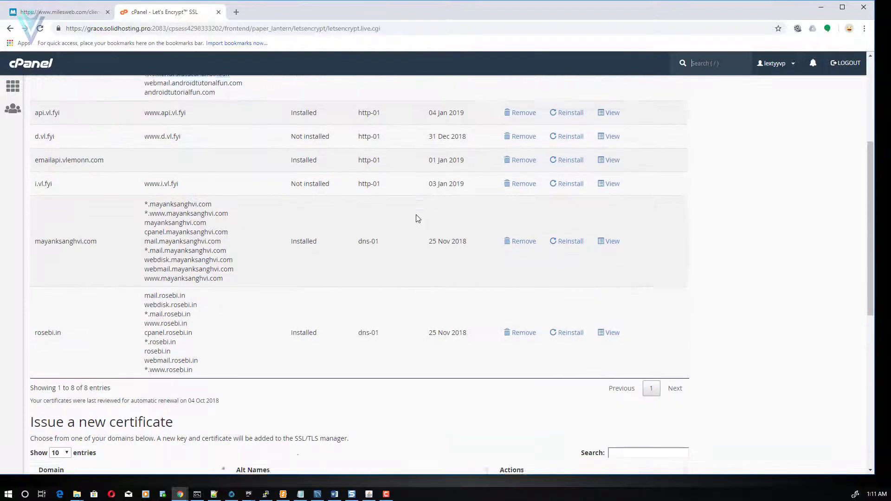
scroll(418, 219, down, 5)
scroll(417, 218, down, 3)
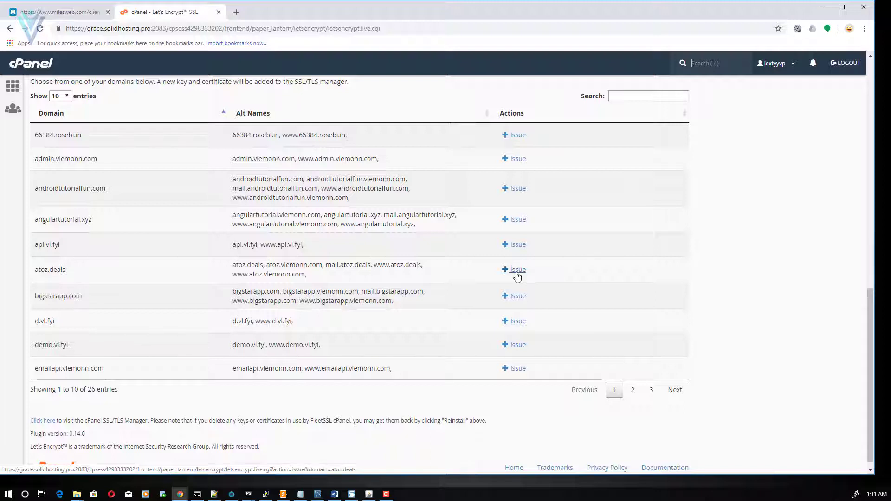
click(516, 270)
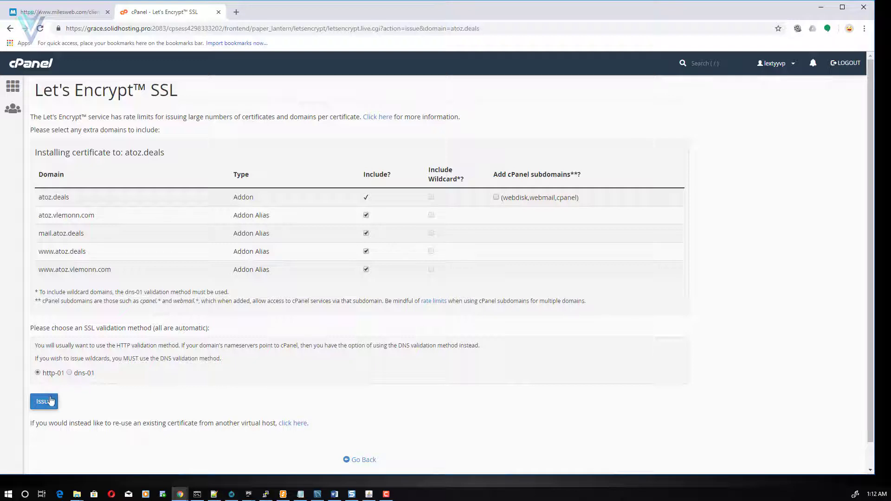
- Issue the Let's Encrypt certificate for atoz.deals and its aliases
click(51, 400)
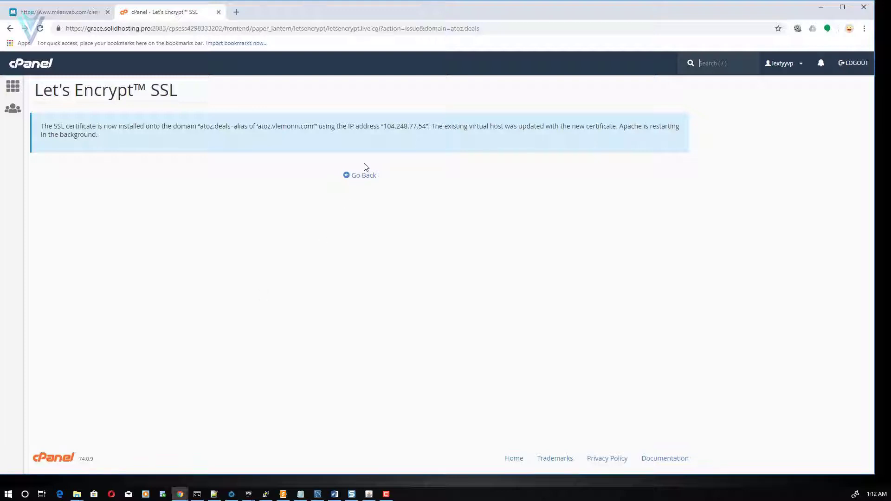
- Load atoz.deals in a new tab and confirm it serves 'Hello, vLemonn' over https
click(236, 12)
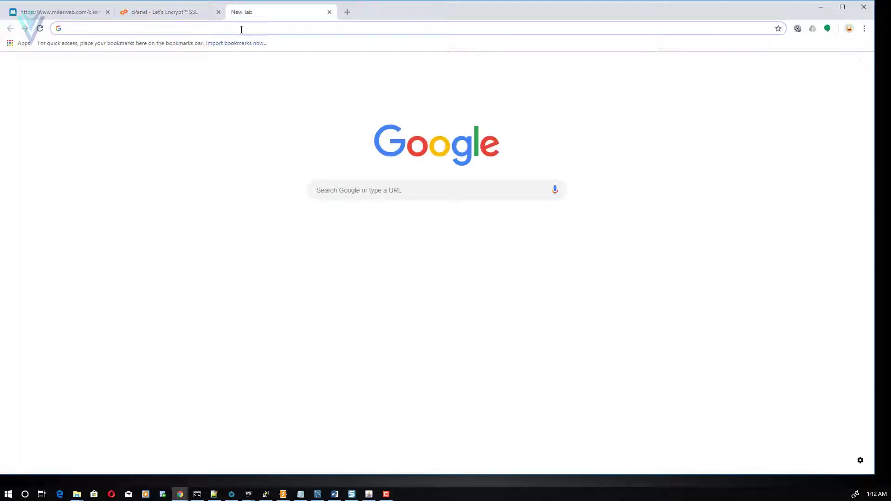
text(atoz)
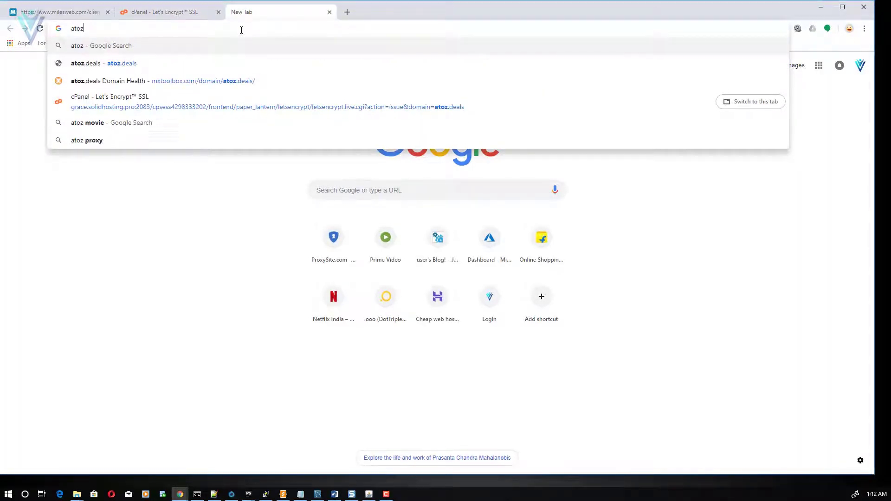
key(Return)
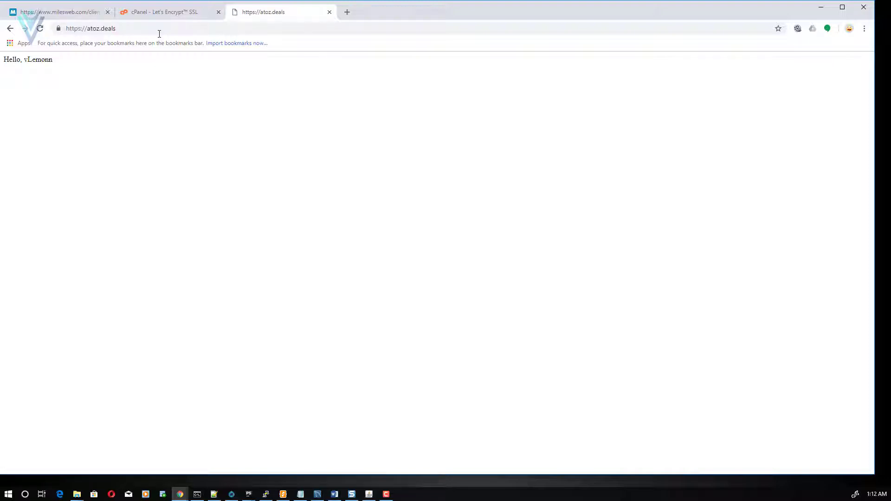
click(159, 33)
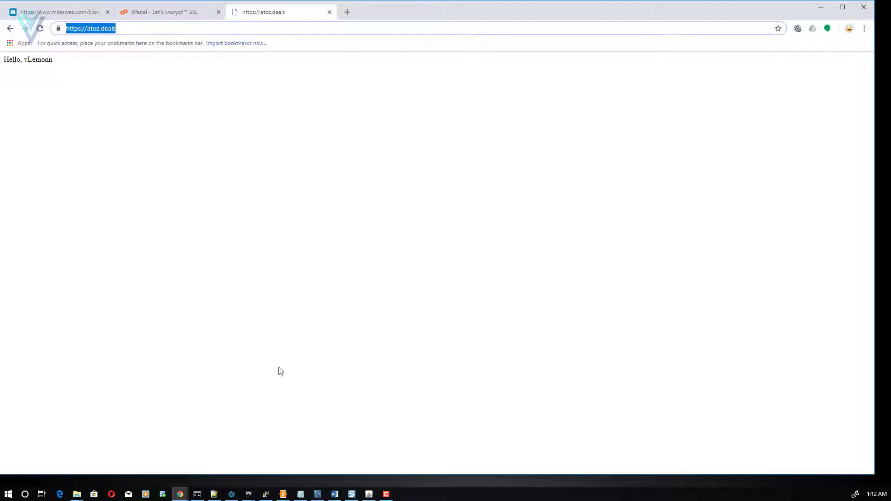
click(405, 486)
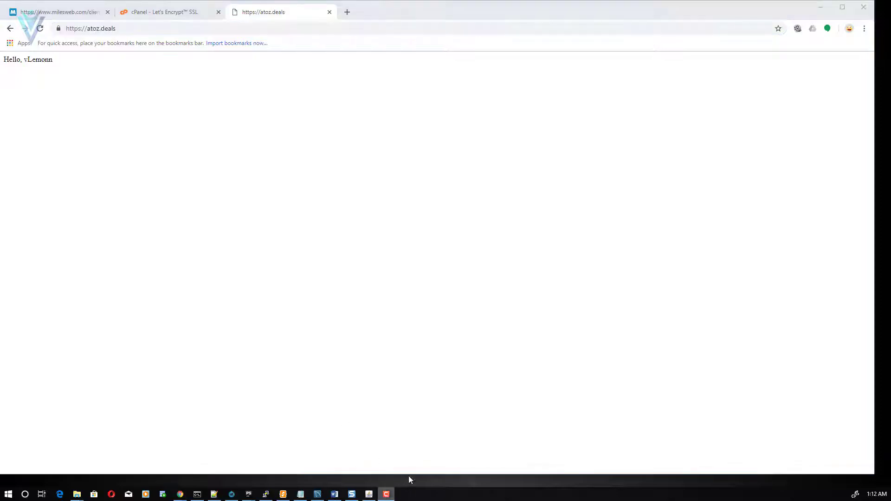